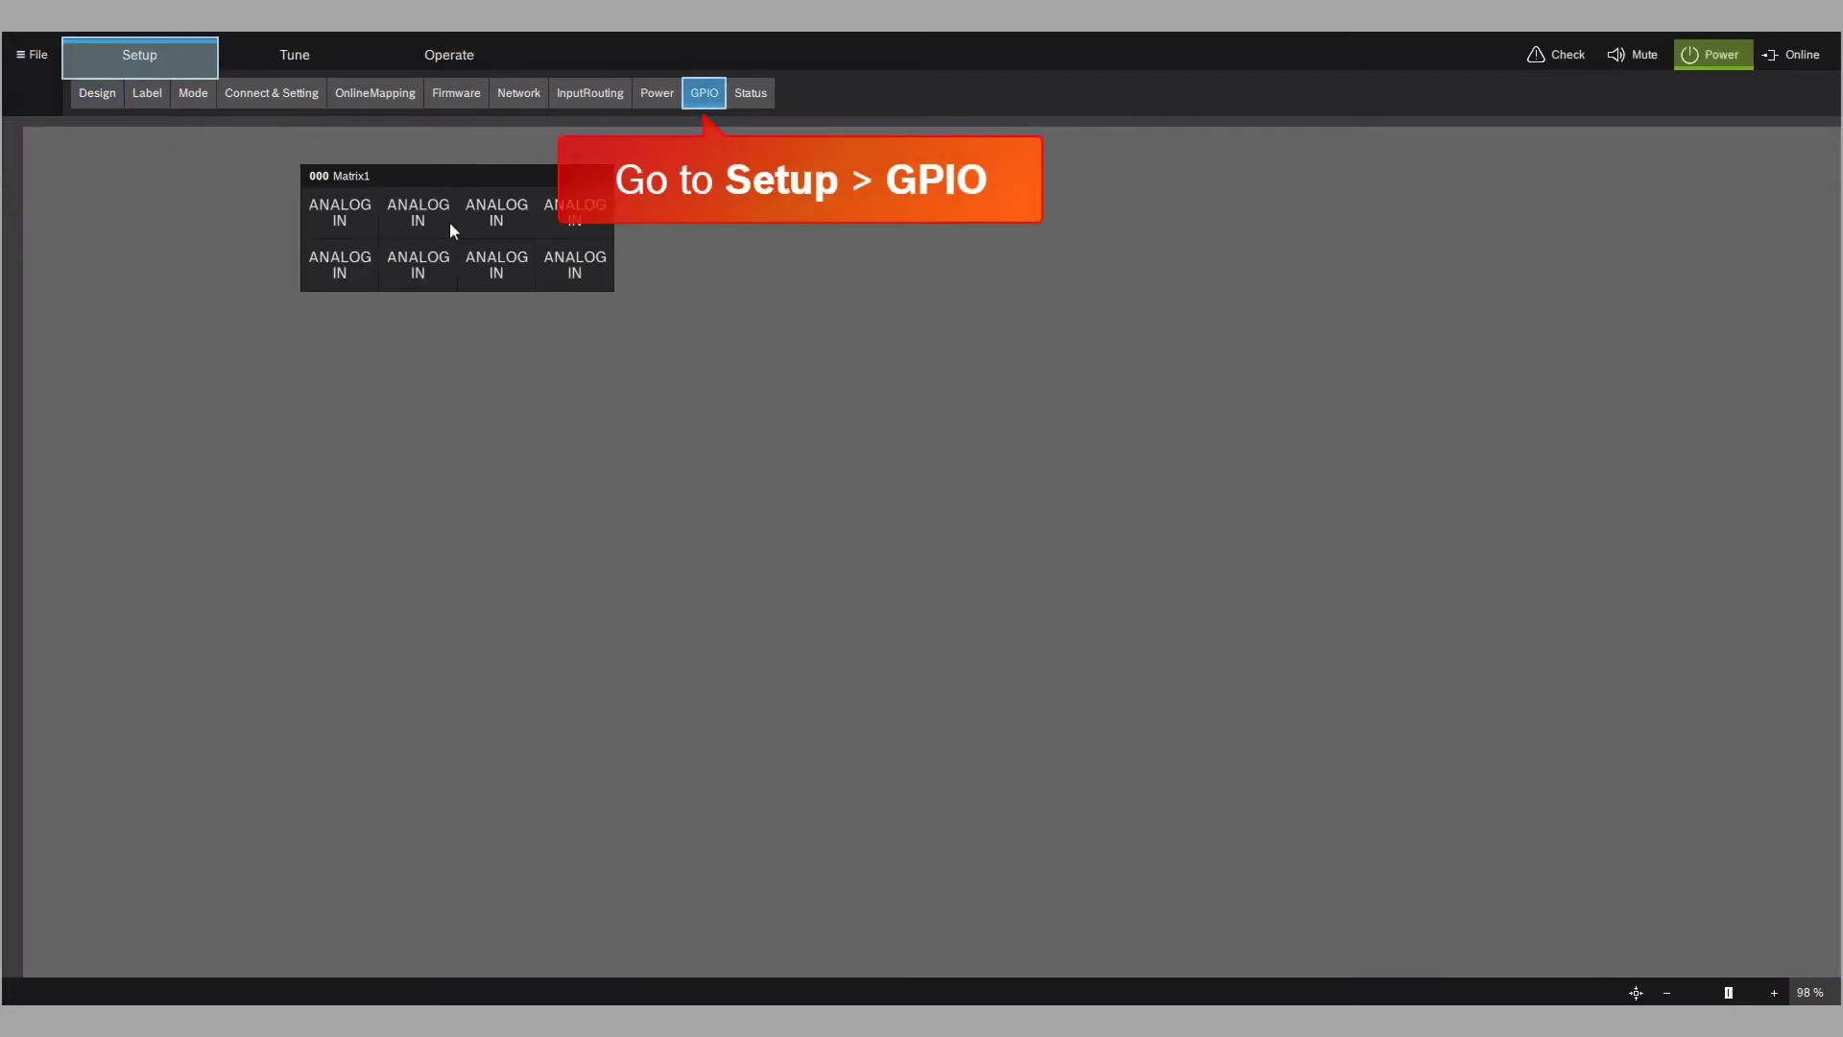
# In Matrix1's GPIO settings, tick DIGITAL IN for GPIO 1, 2 and 4
pyautogui.click(701, 100)
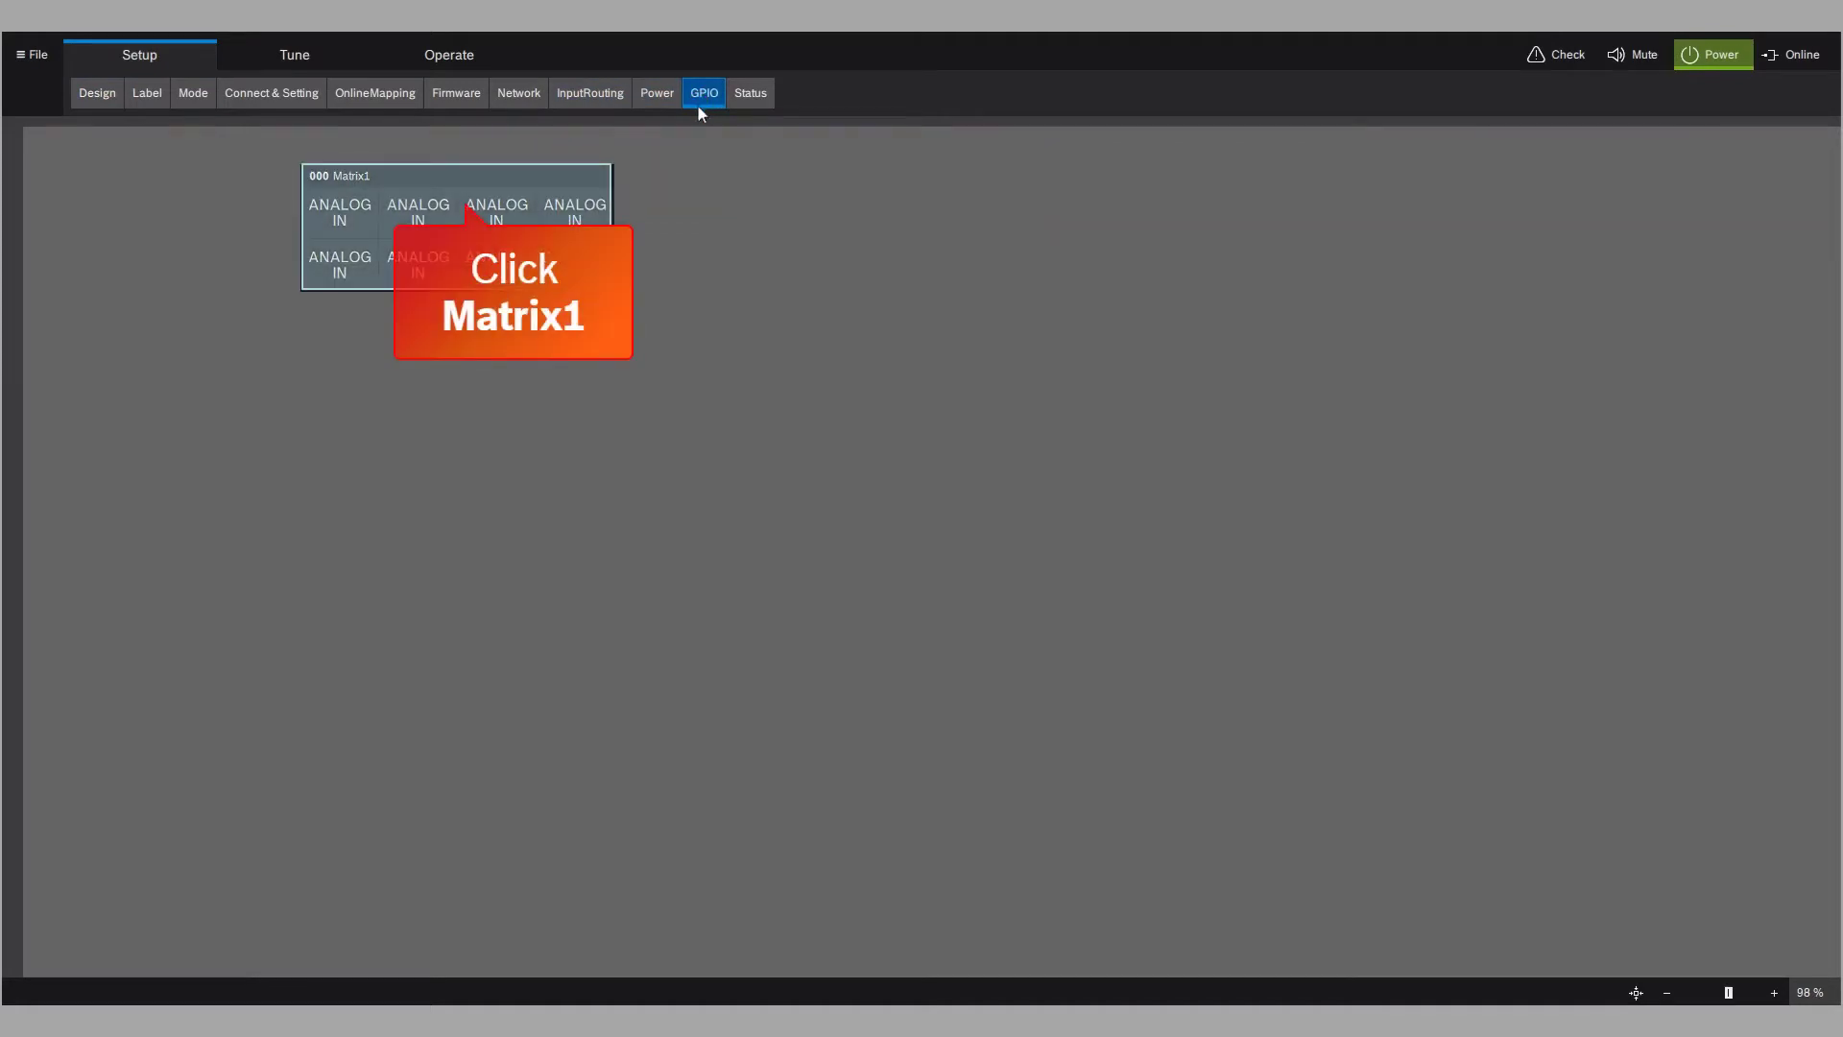
pyautogui.click(467, 176)
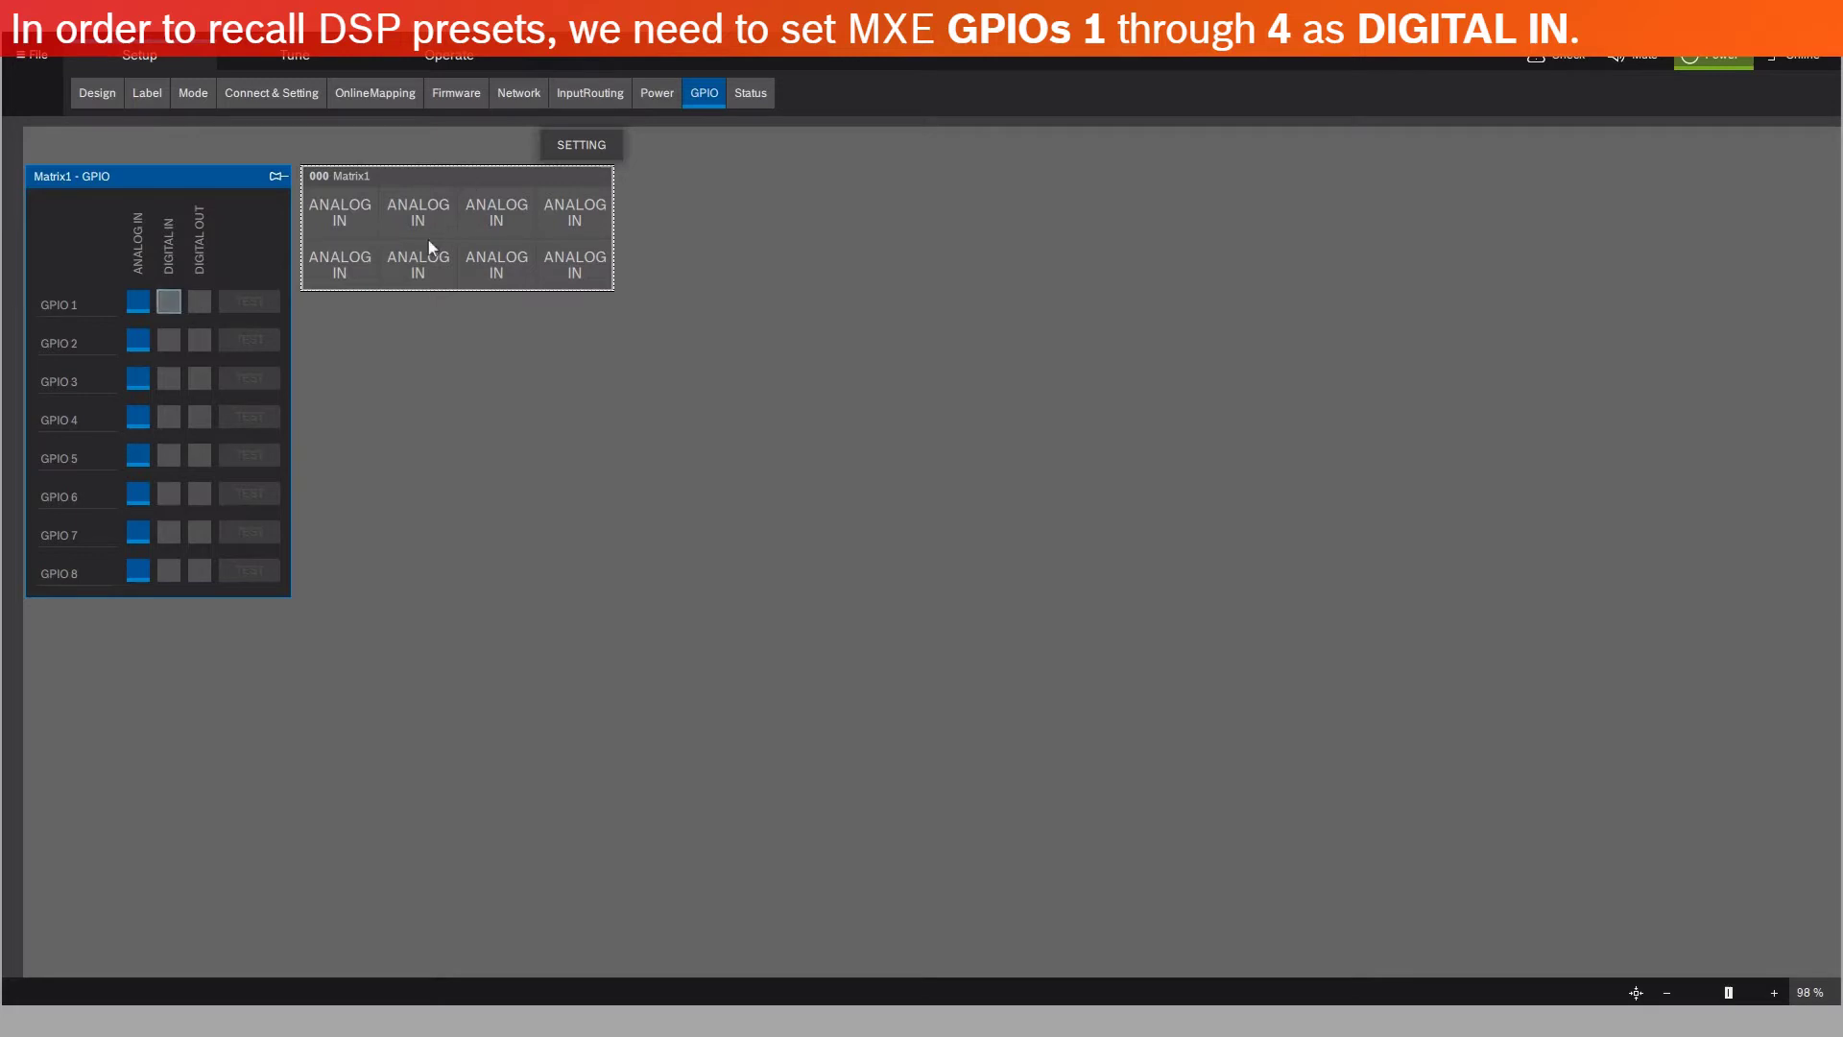
pyautogui.click(168, 302)
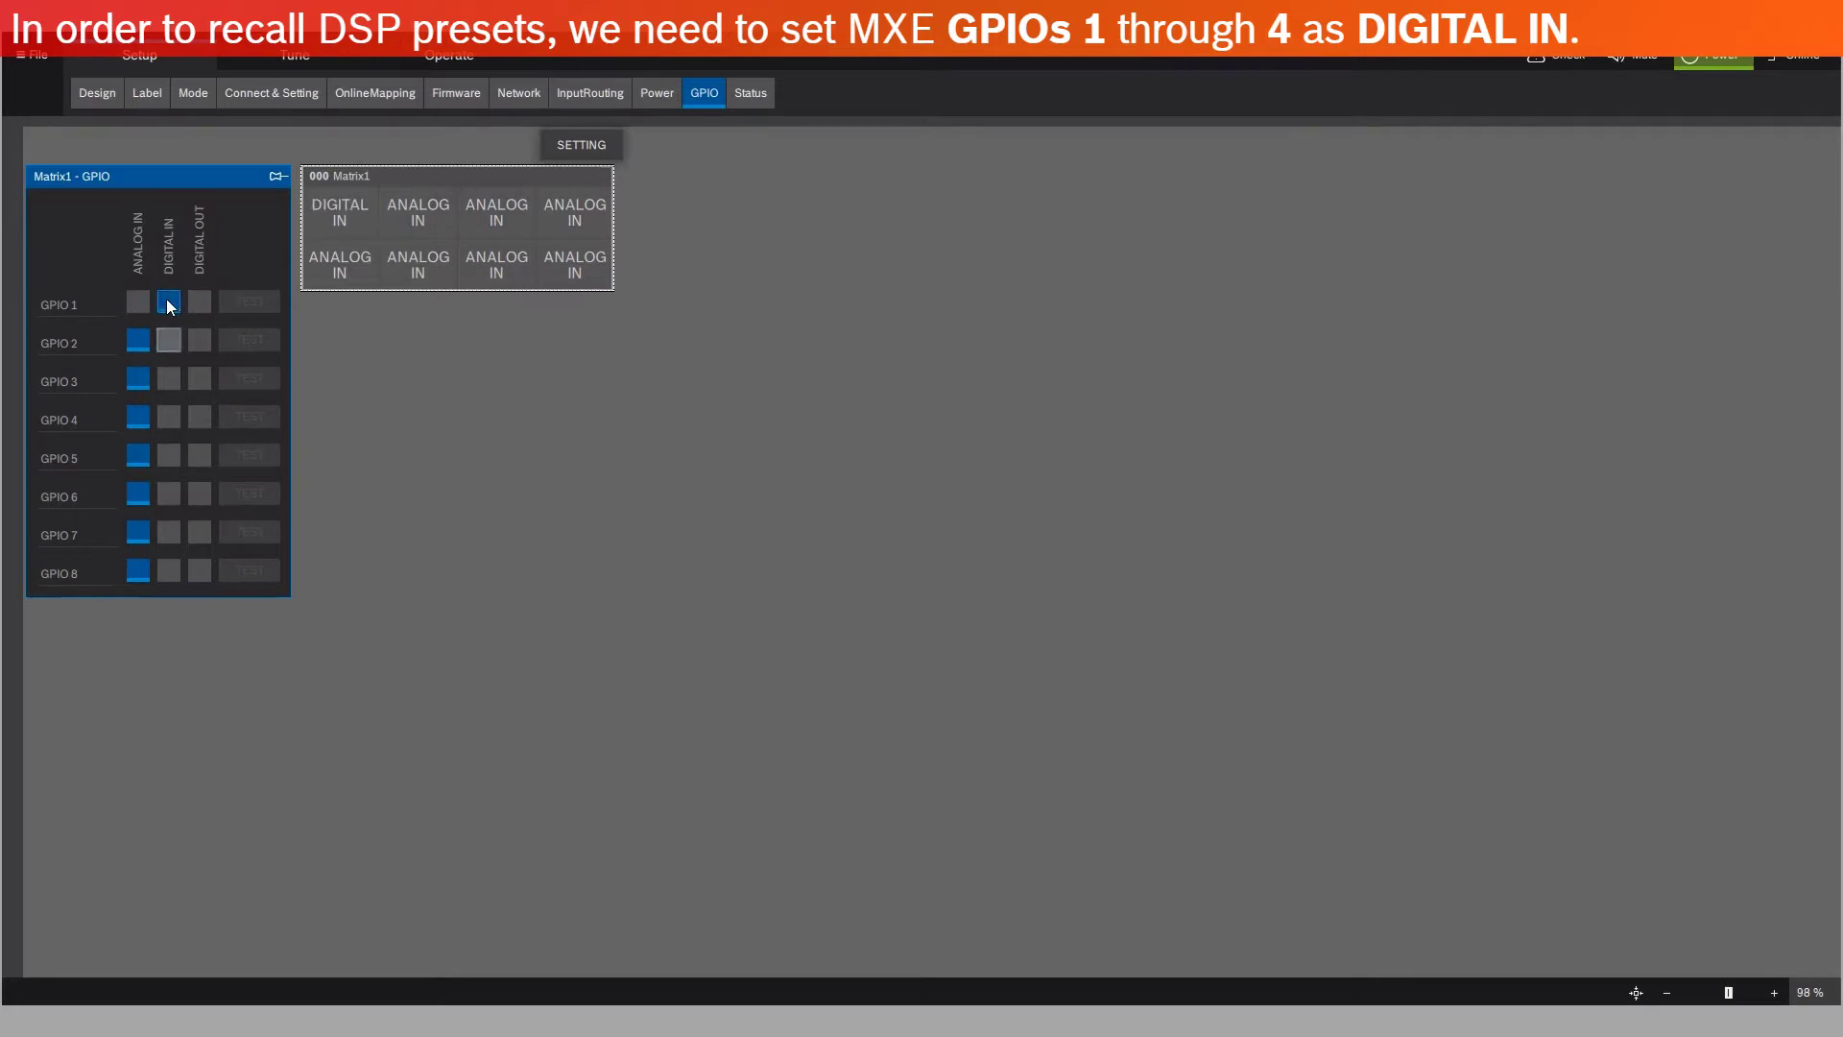
pyautogui.click(169, 341)
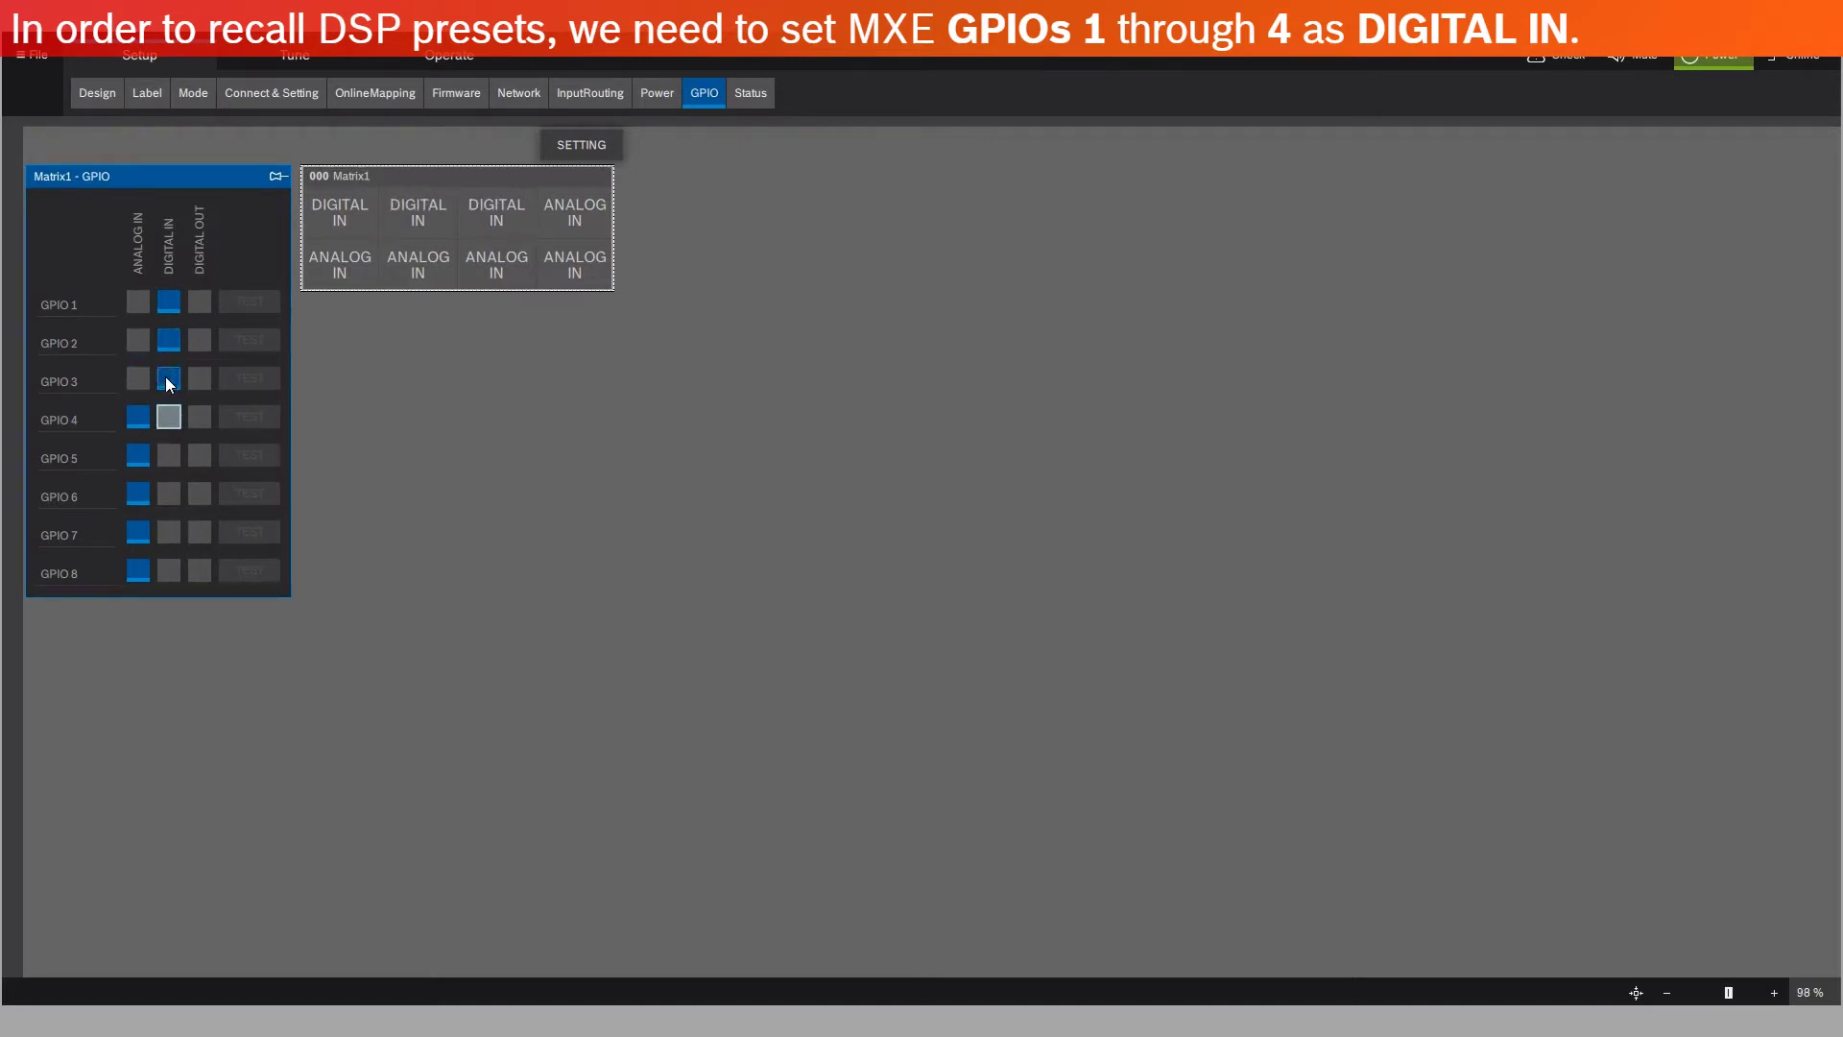
pyautogui.click(169, 416)
pyautogui.press('Escape')
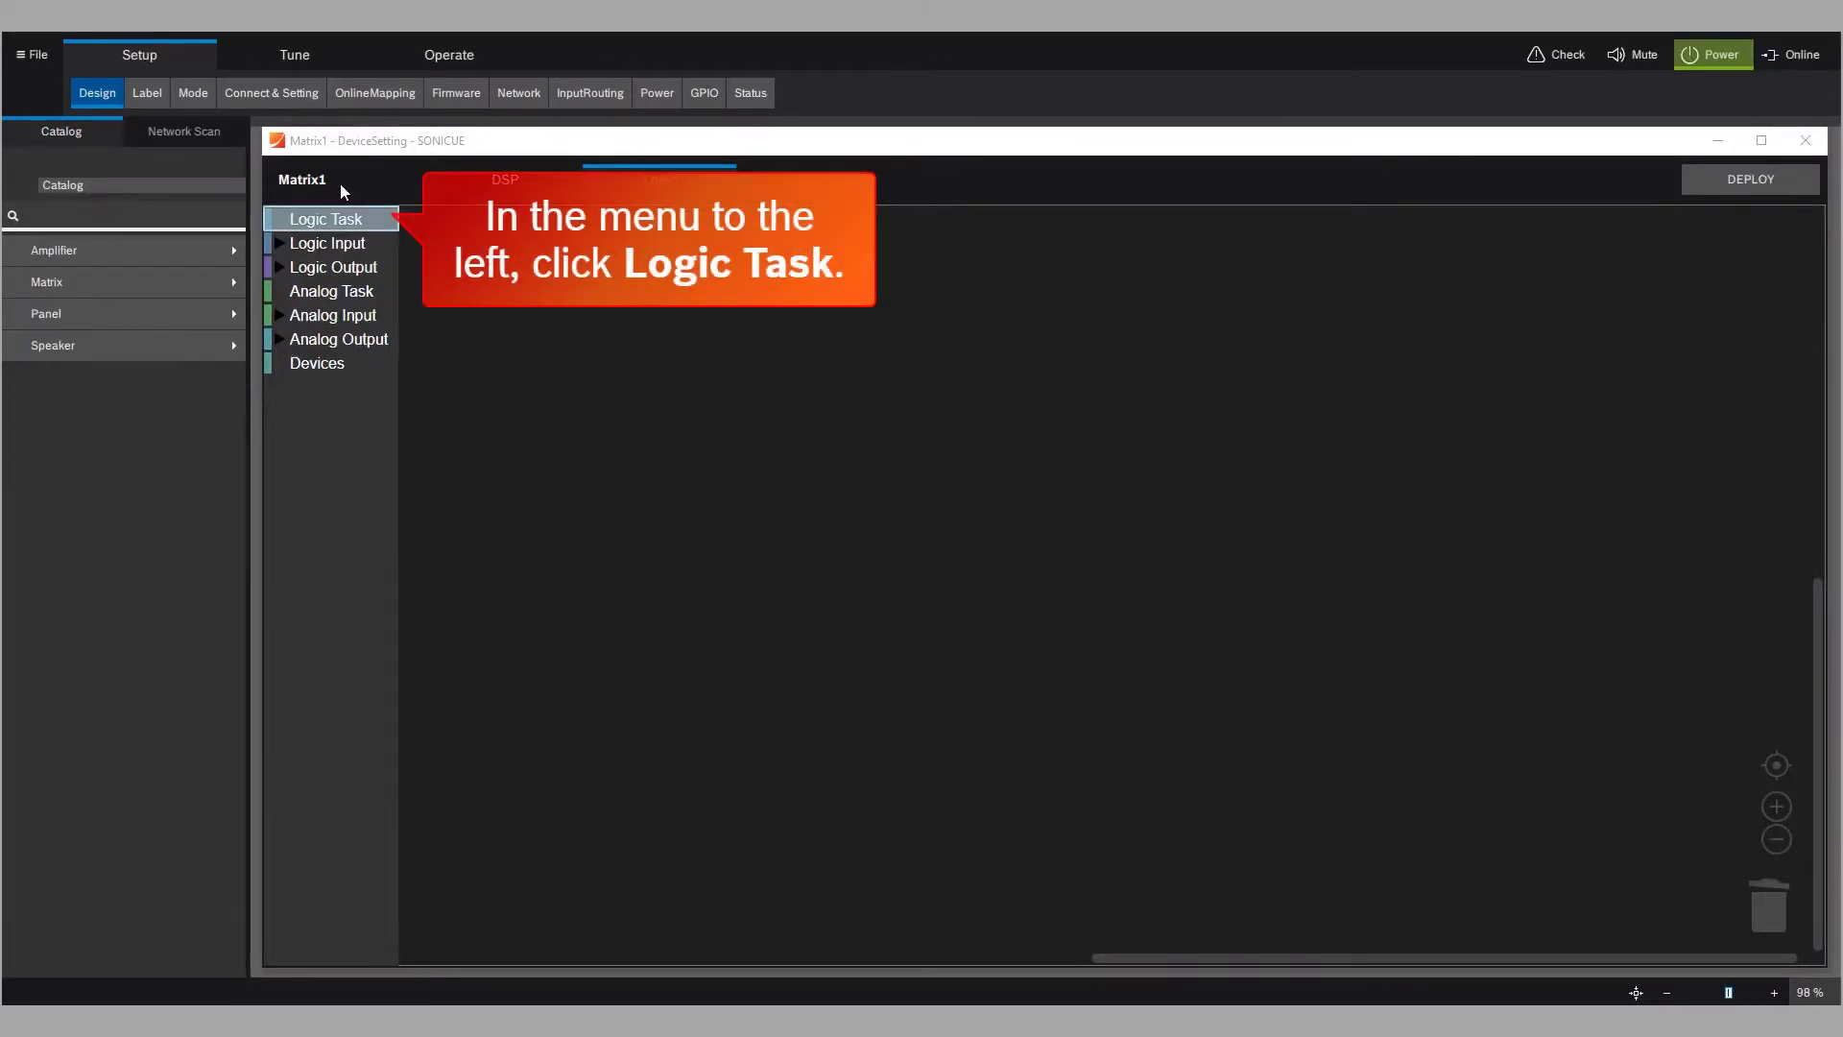
# Place a Logic Task block, attach a My Job Name text block, and rename it 'Load Preset U01'
pyautogui.click(344, 219)
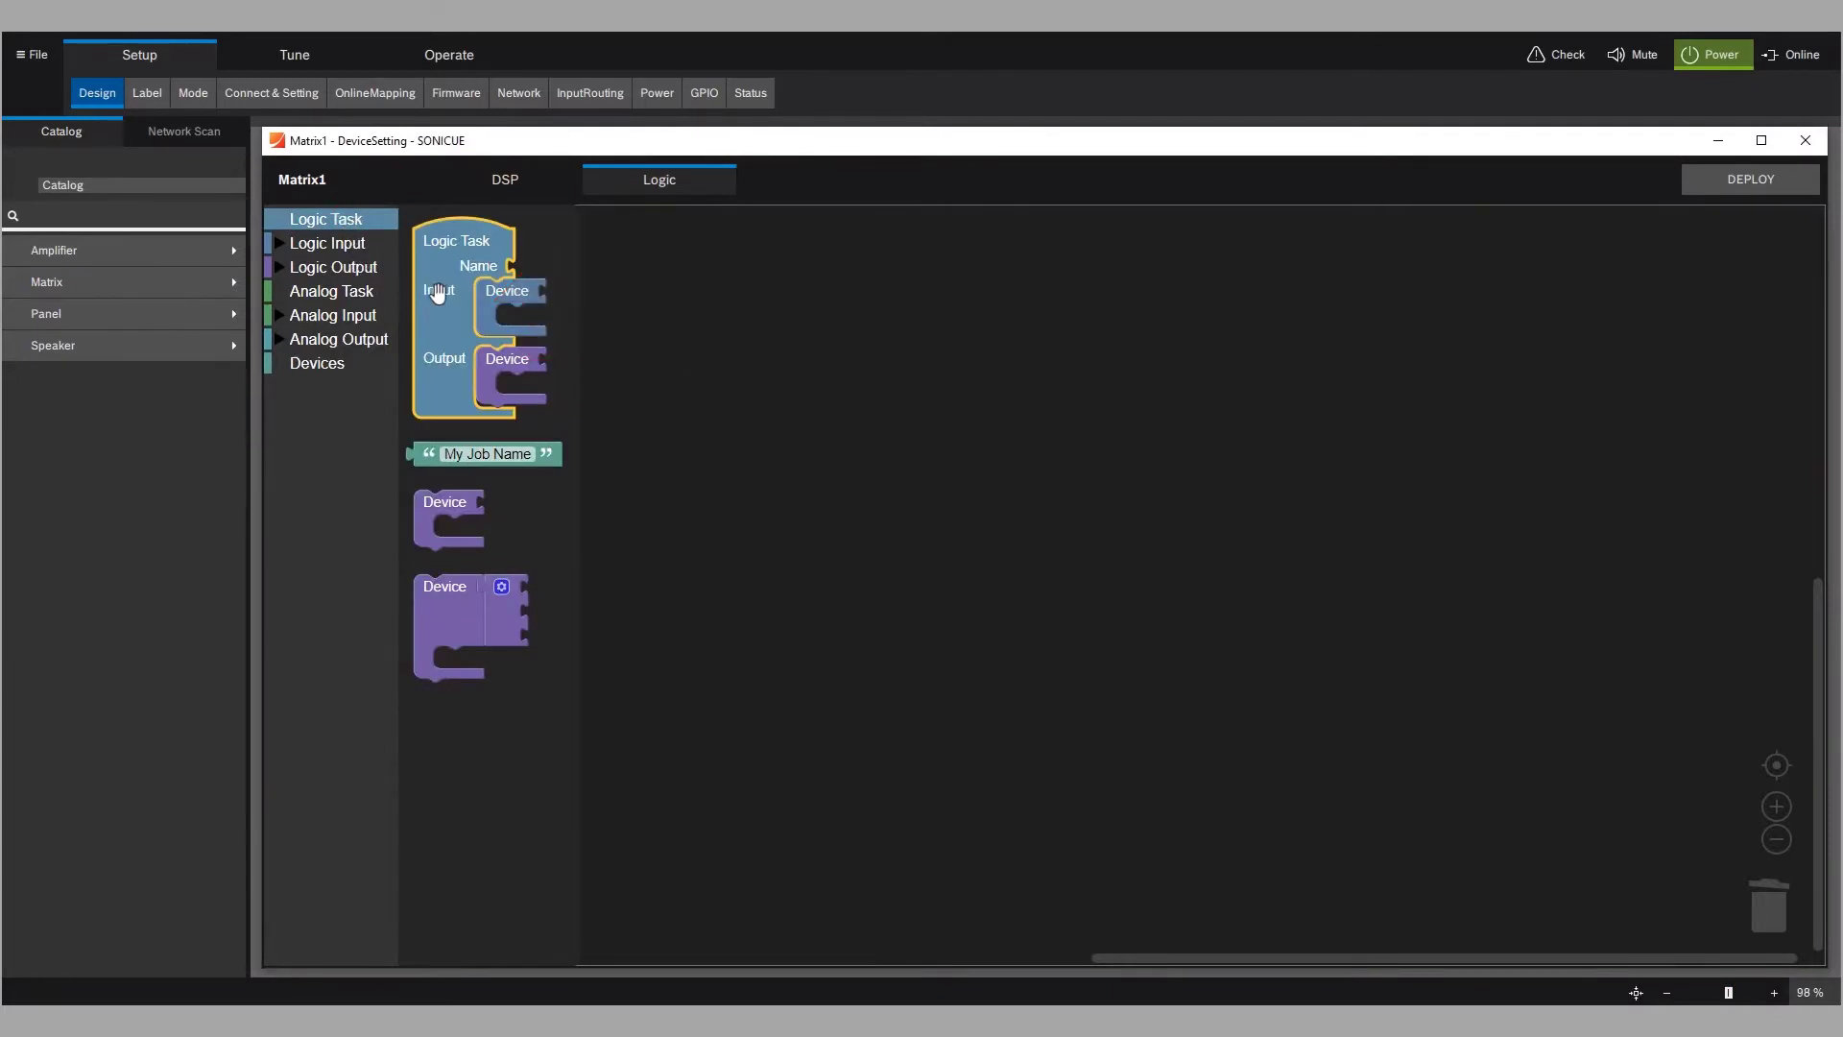
pyautogui.moveTo(437, 290); pyautogui.dragTo(444, 292)
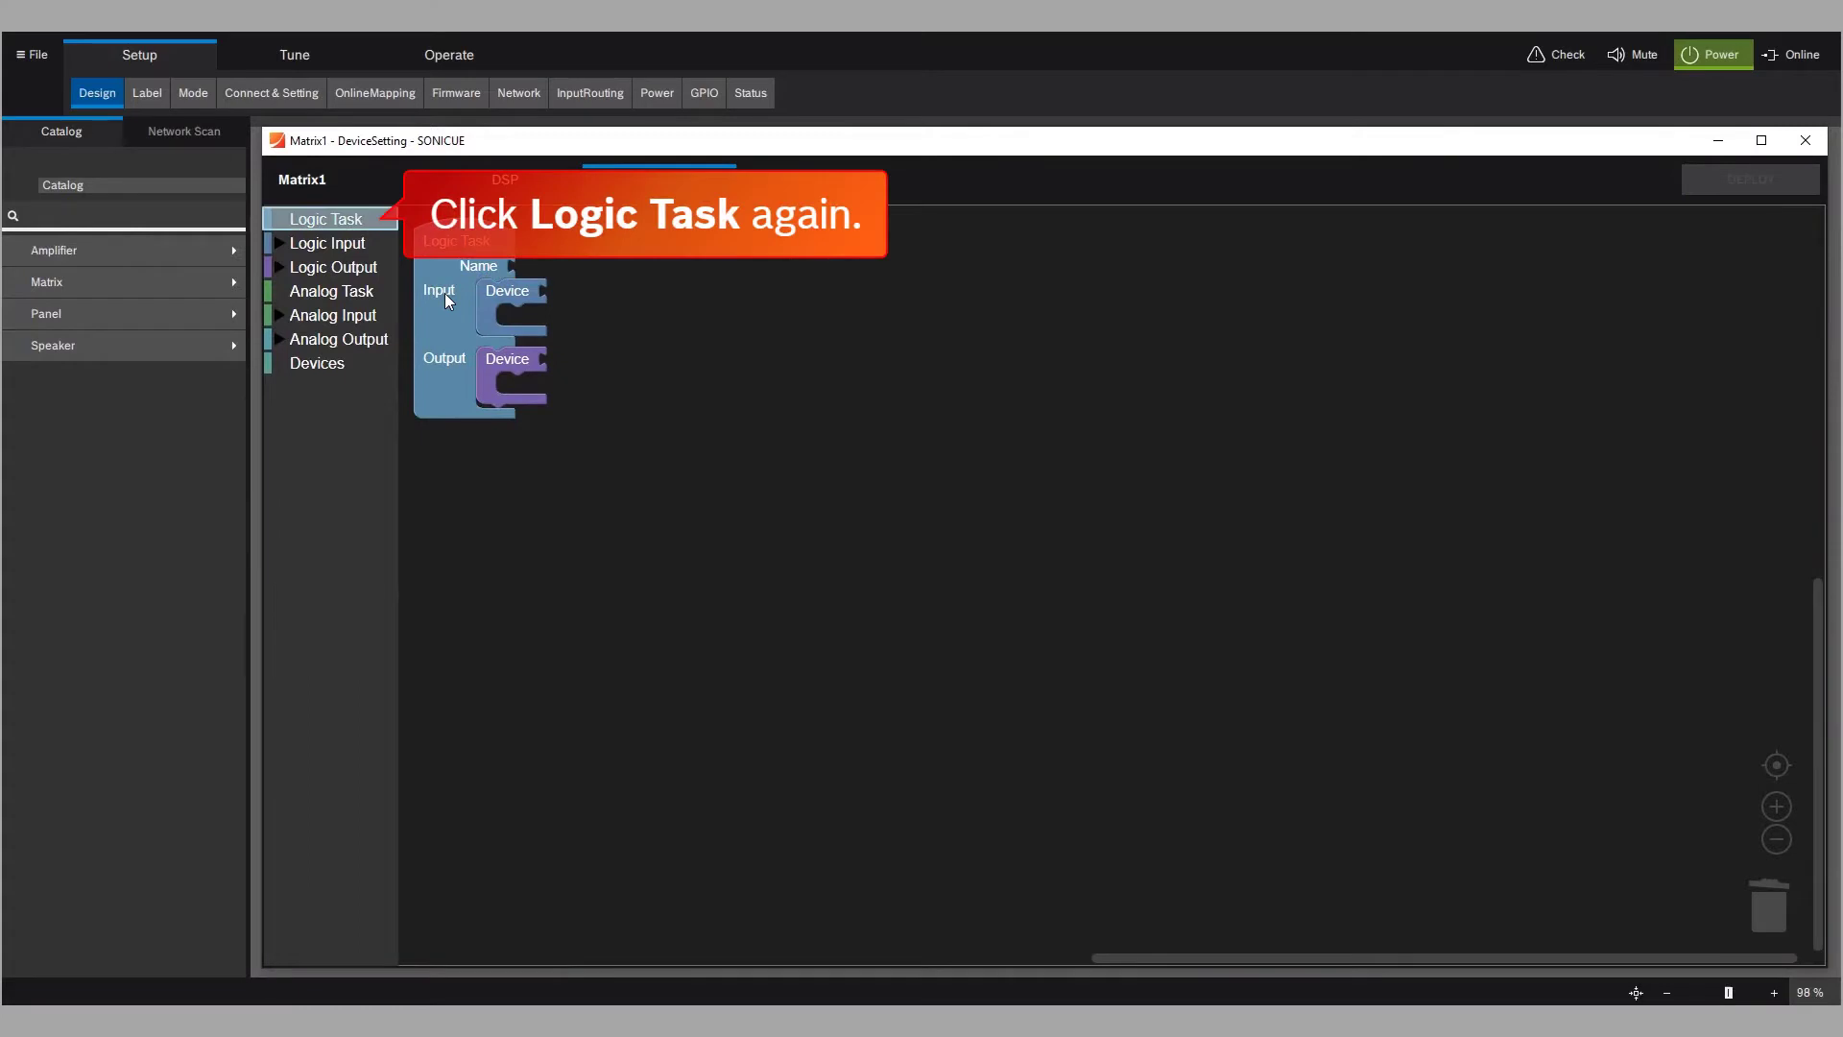
pyautogui.click(341, 221)
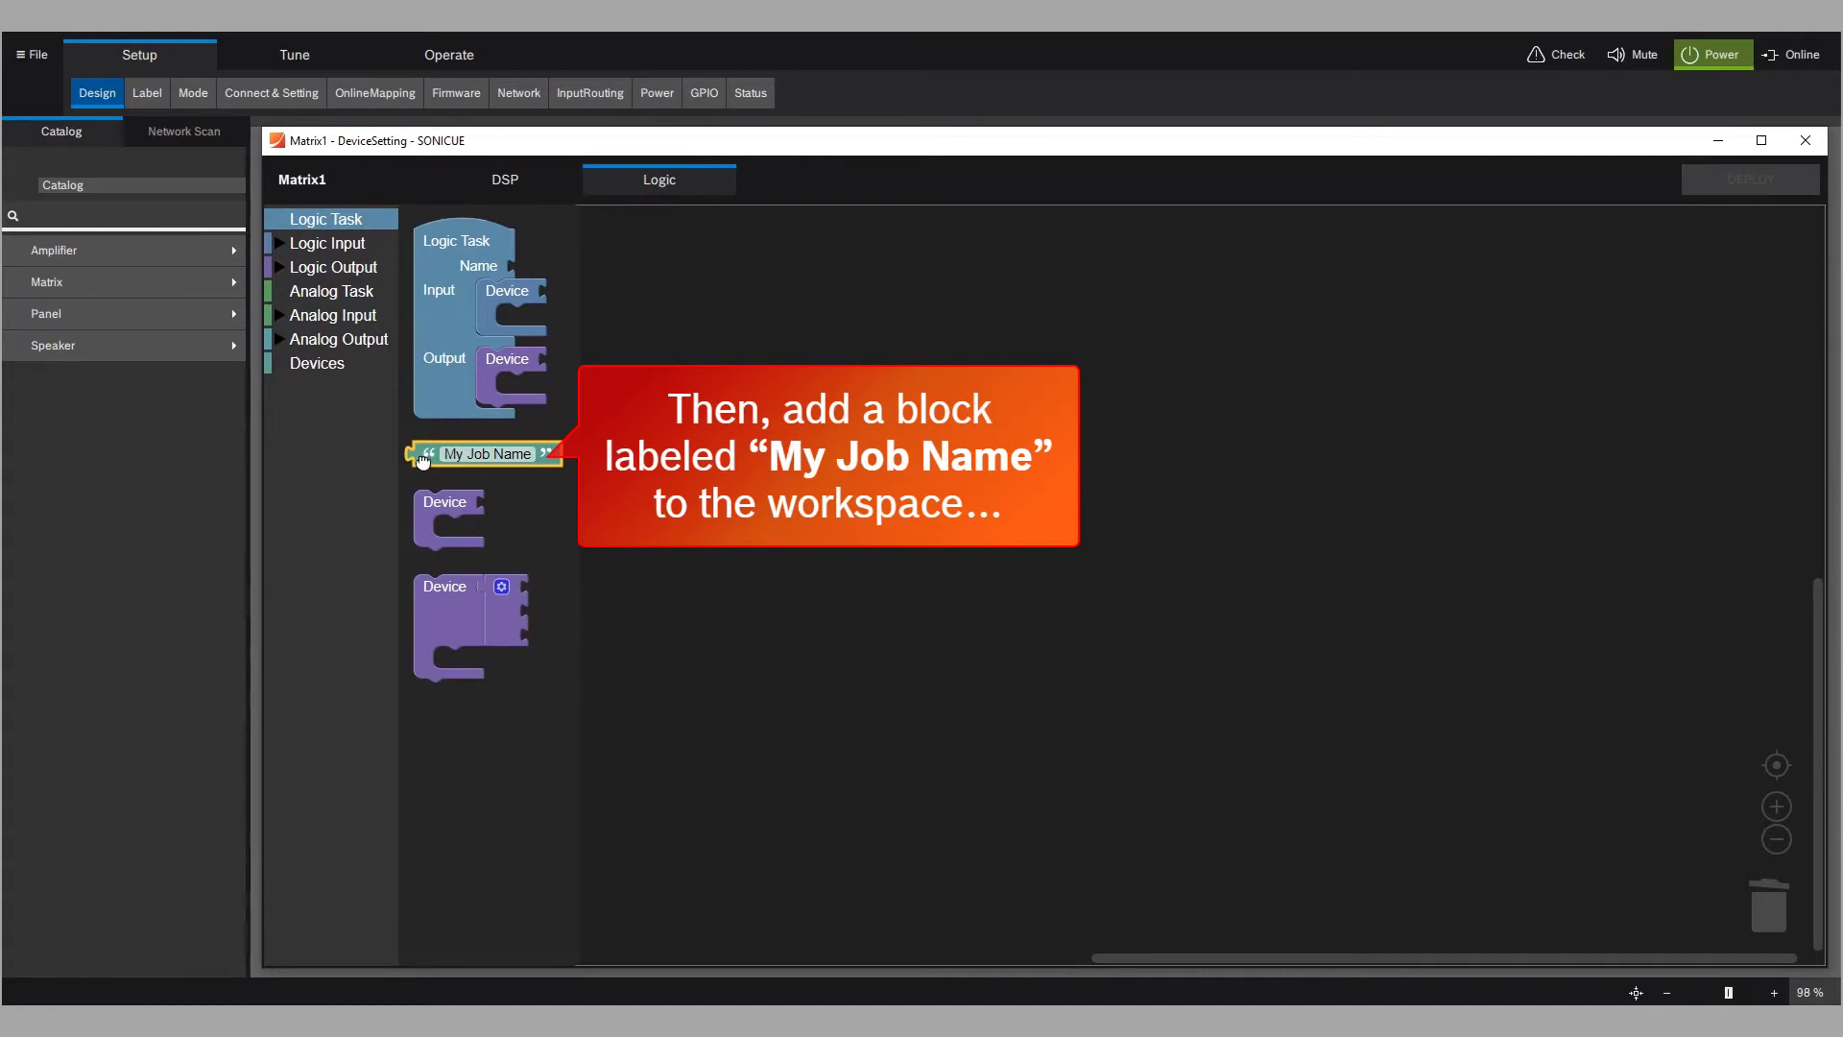
pyautogui.moveTo(427, 455)
pyautogui.mouseDown()
pyautogui.moveTo(484, 420)
pyautogui.moveTo(587, 247)
pyautogui.mouseUp()
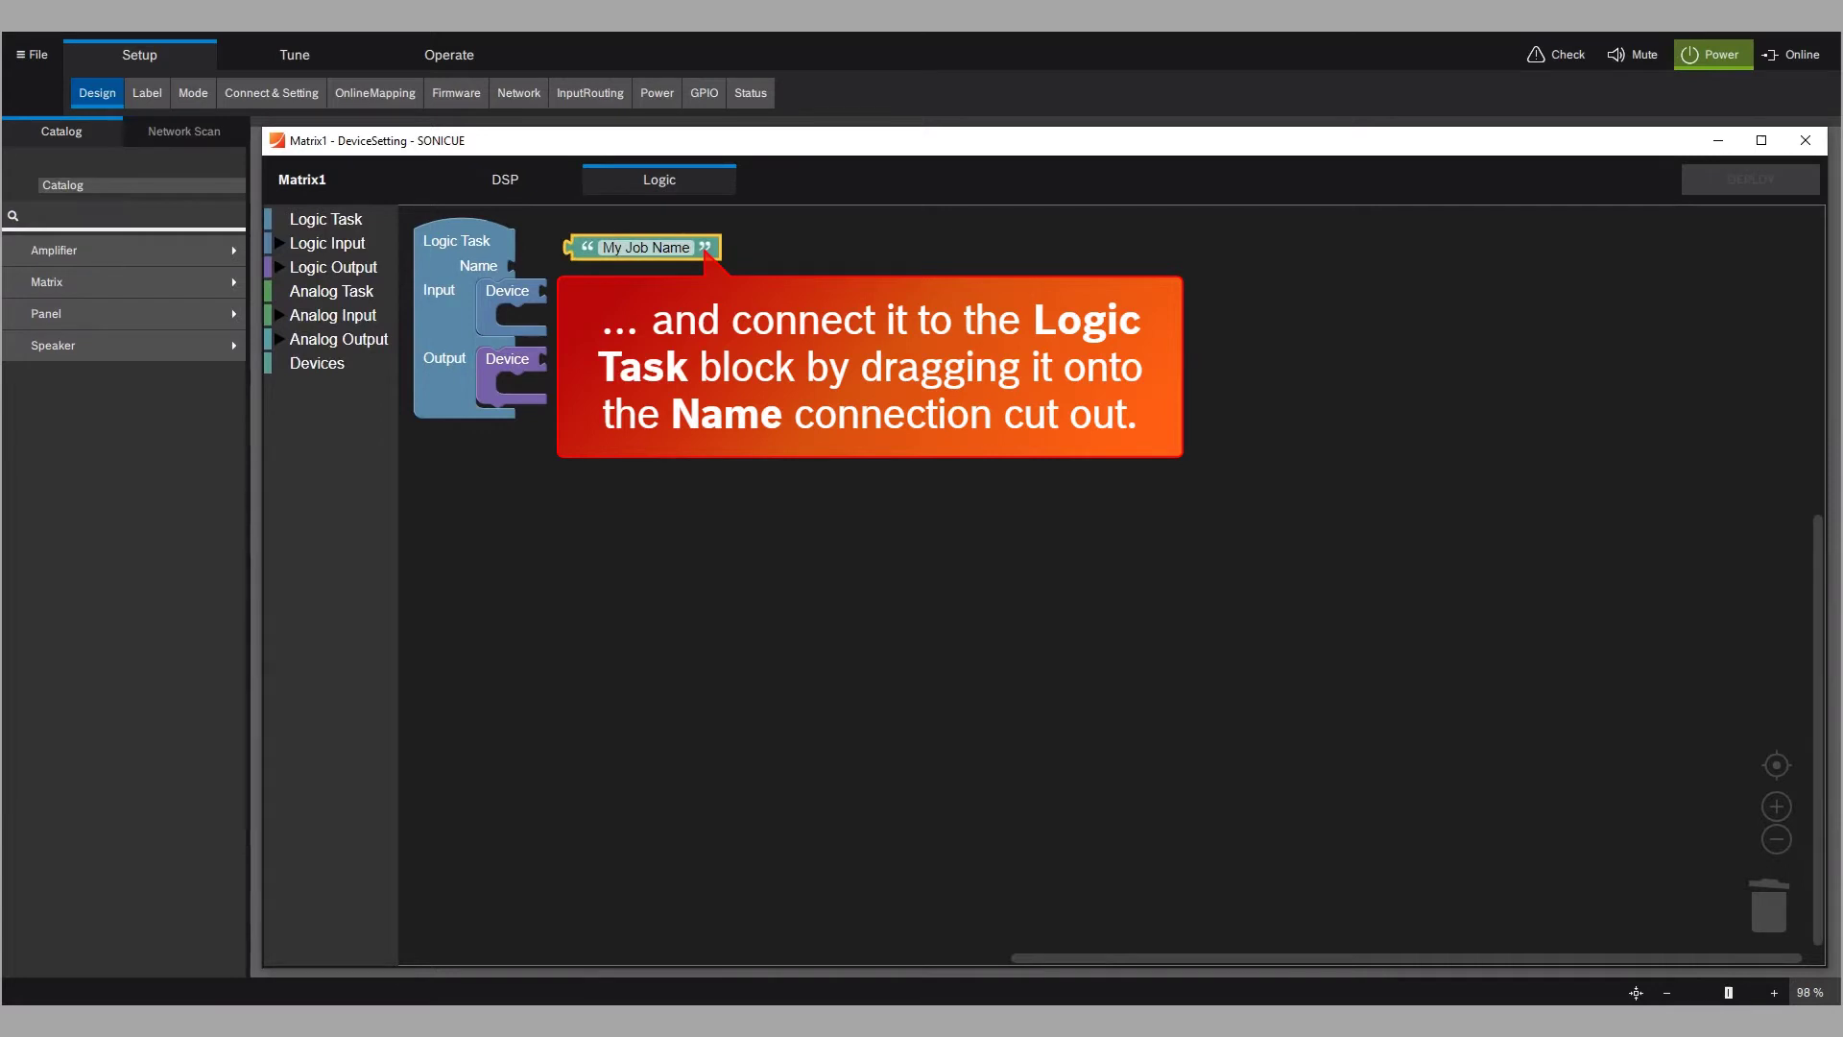
pyautogui.moveTo(582, 254); pyautogui.dragTo(525, 274)
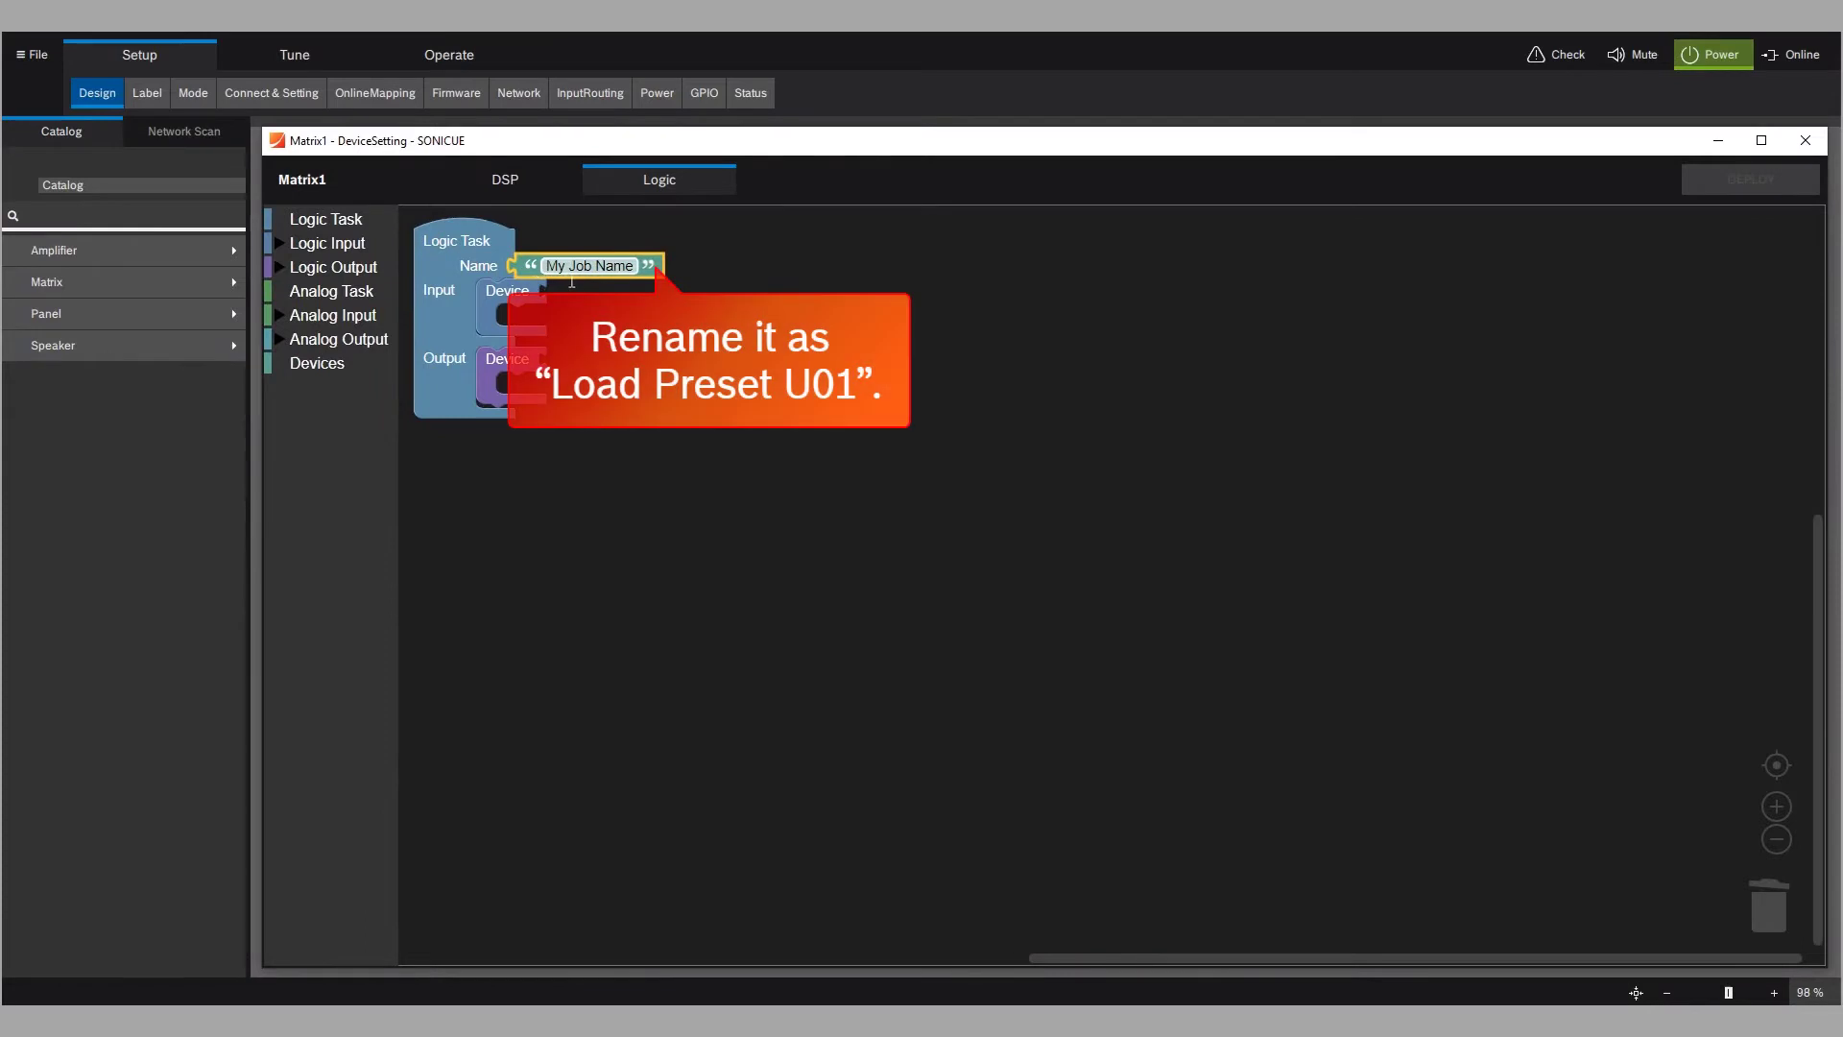
pyautogui.click(588, 274)
pyautogui.write('L')
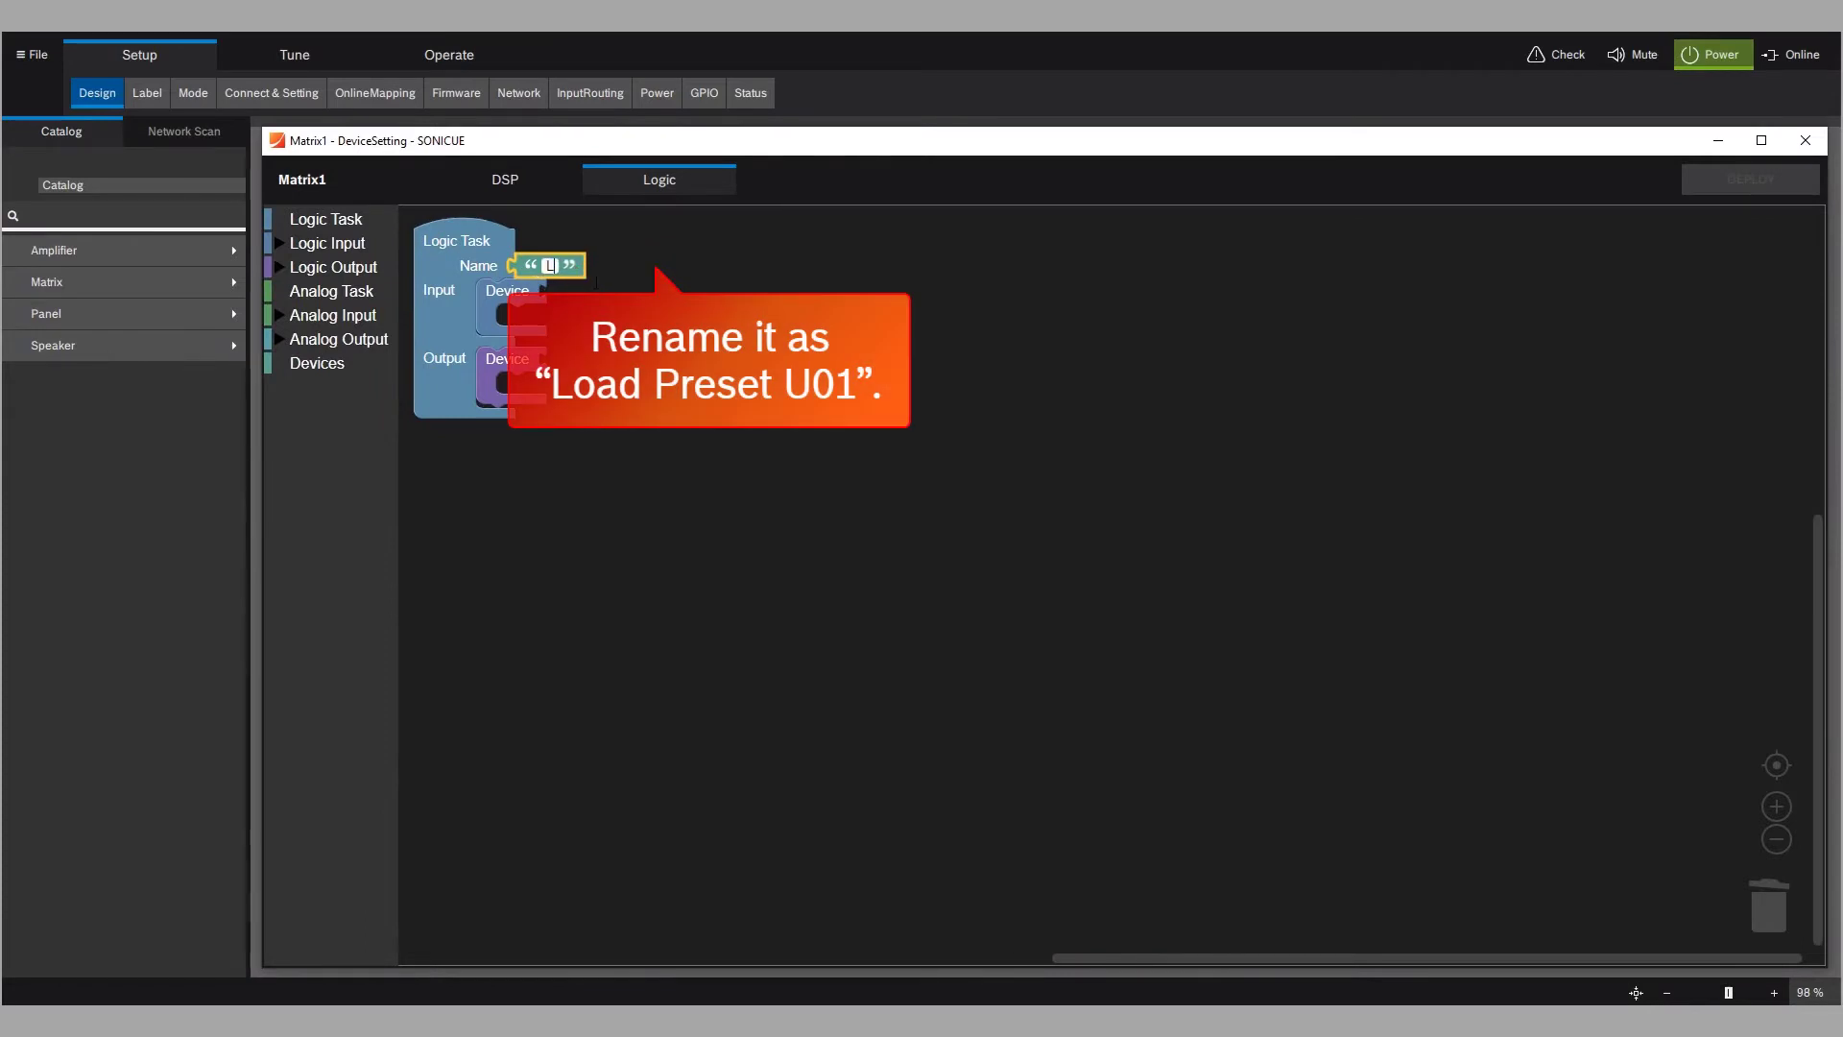
pyautogui.write('oad Pres')
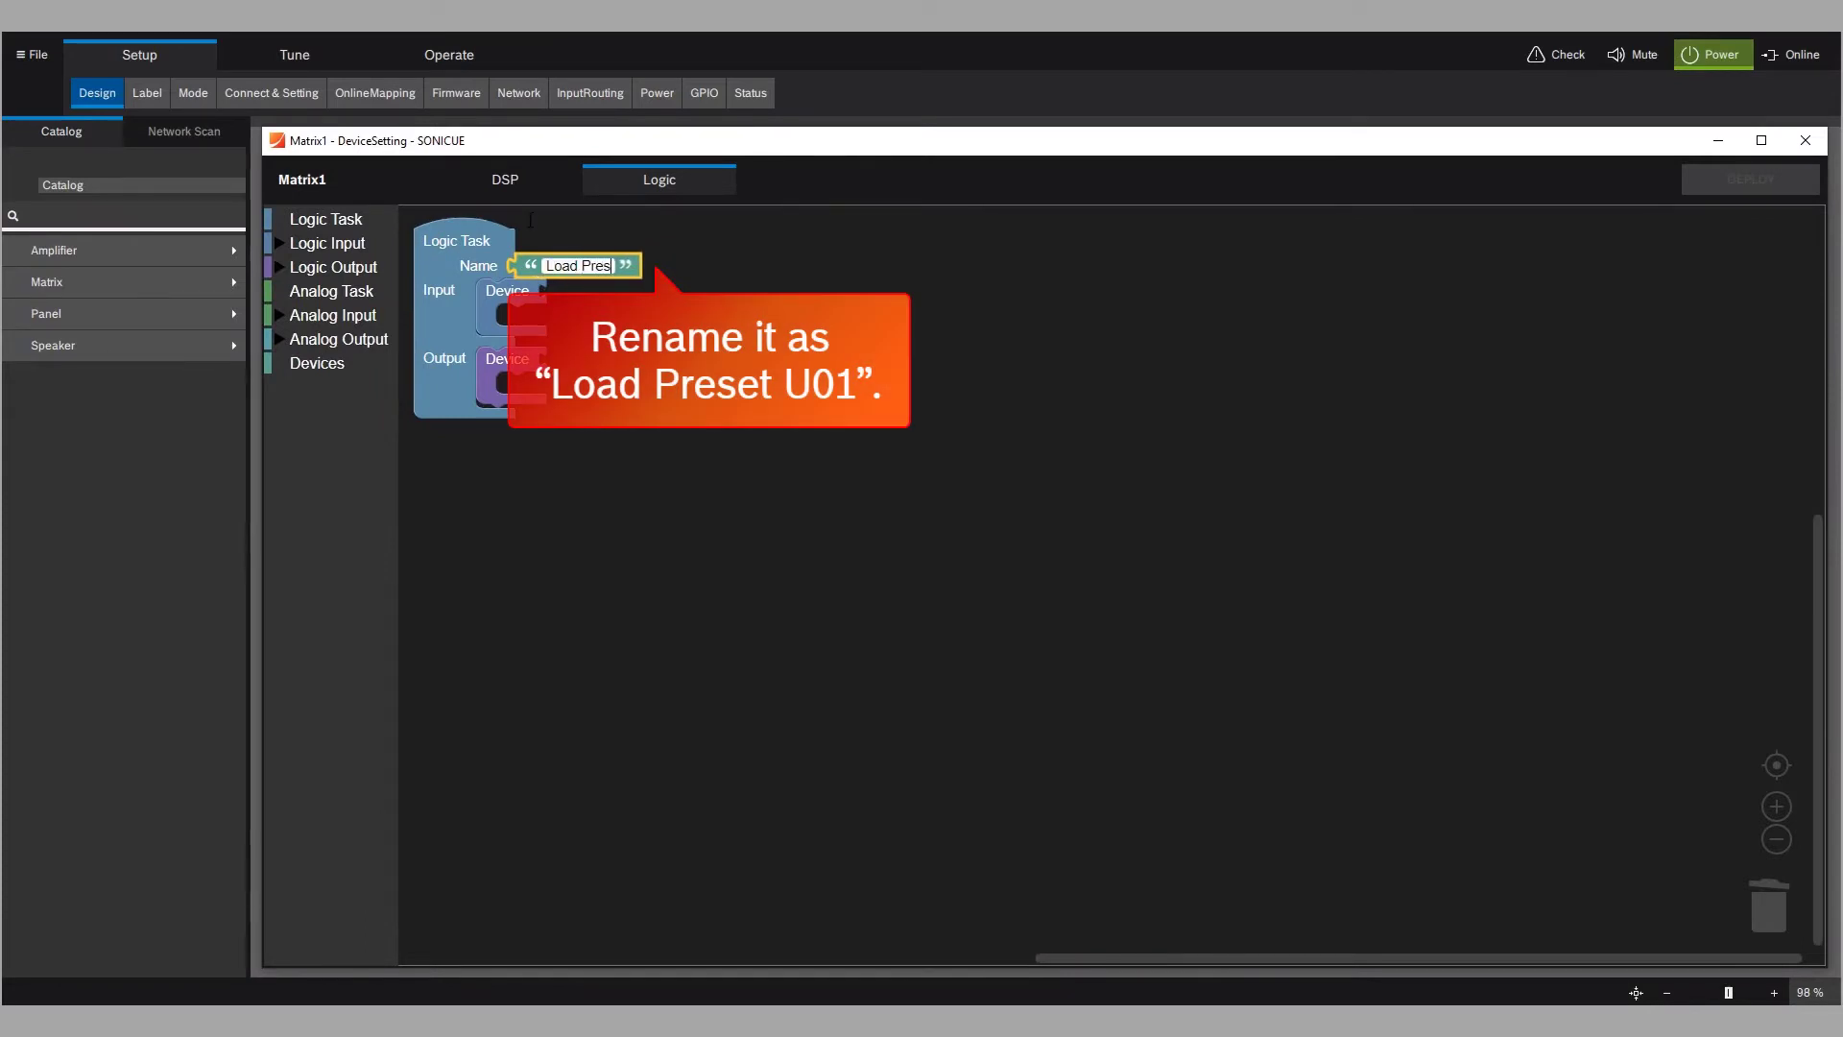
pyautogui.write('et U01')
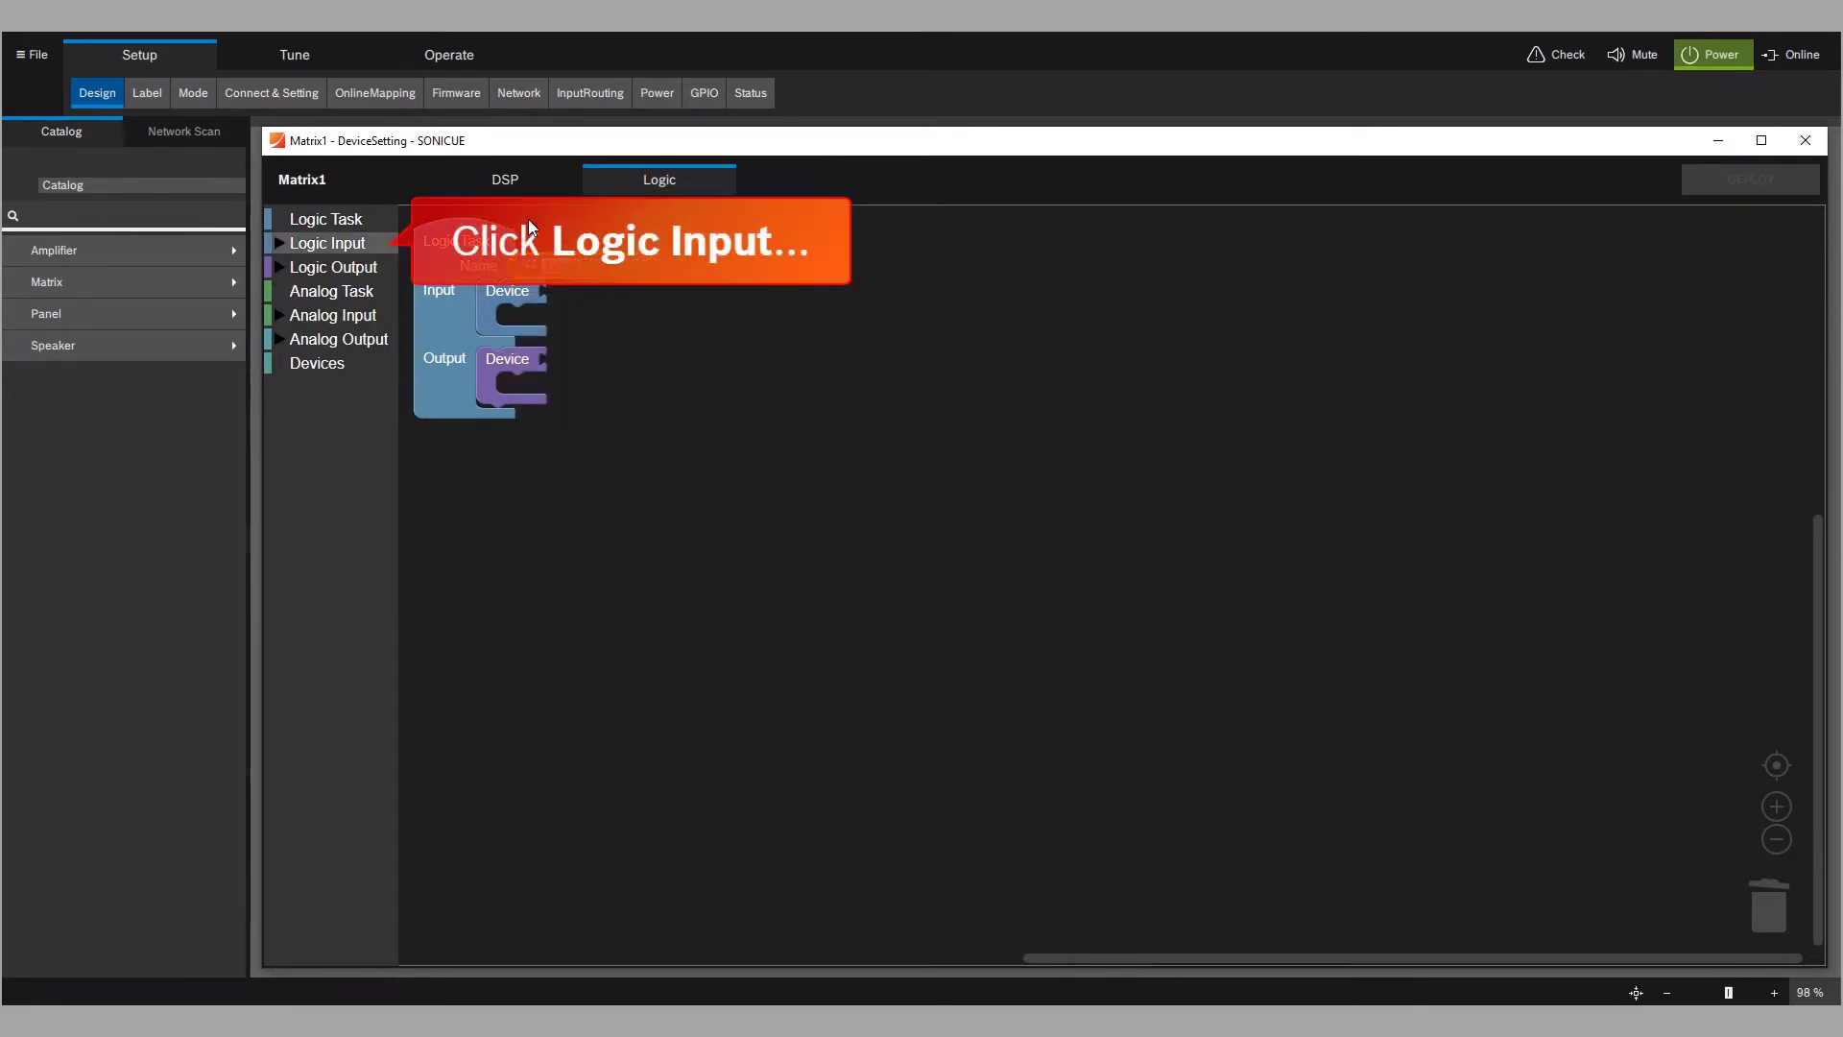
# Connect an MXE Digital GPI block from Logic Input > GPIO to the task's Input Device socket
pyautogui.click(330, 245)
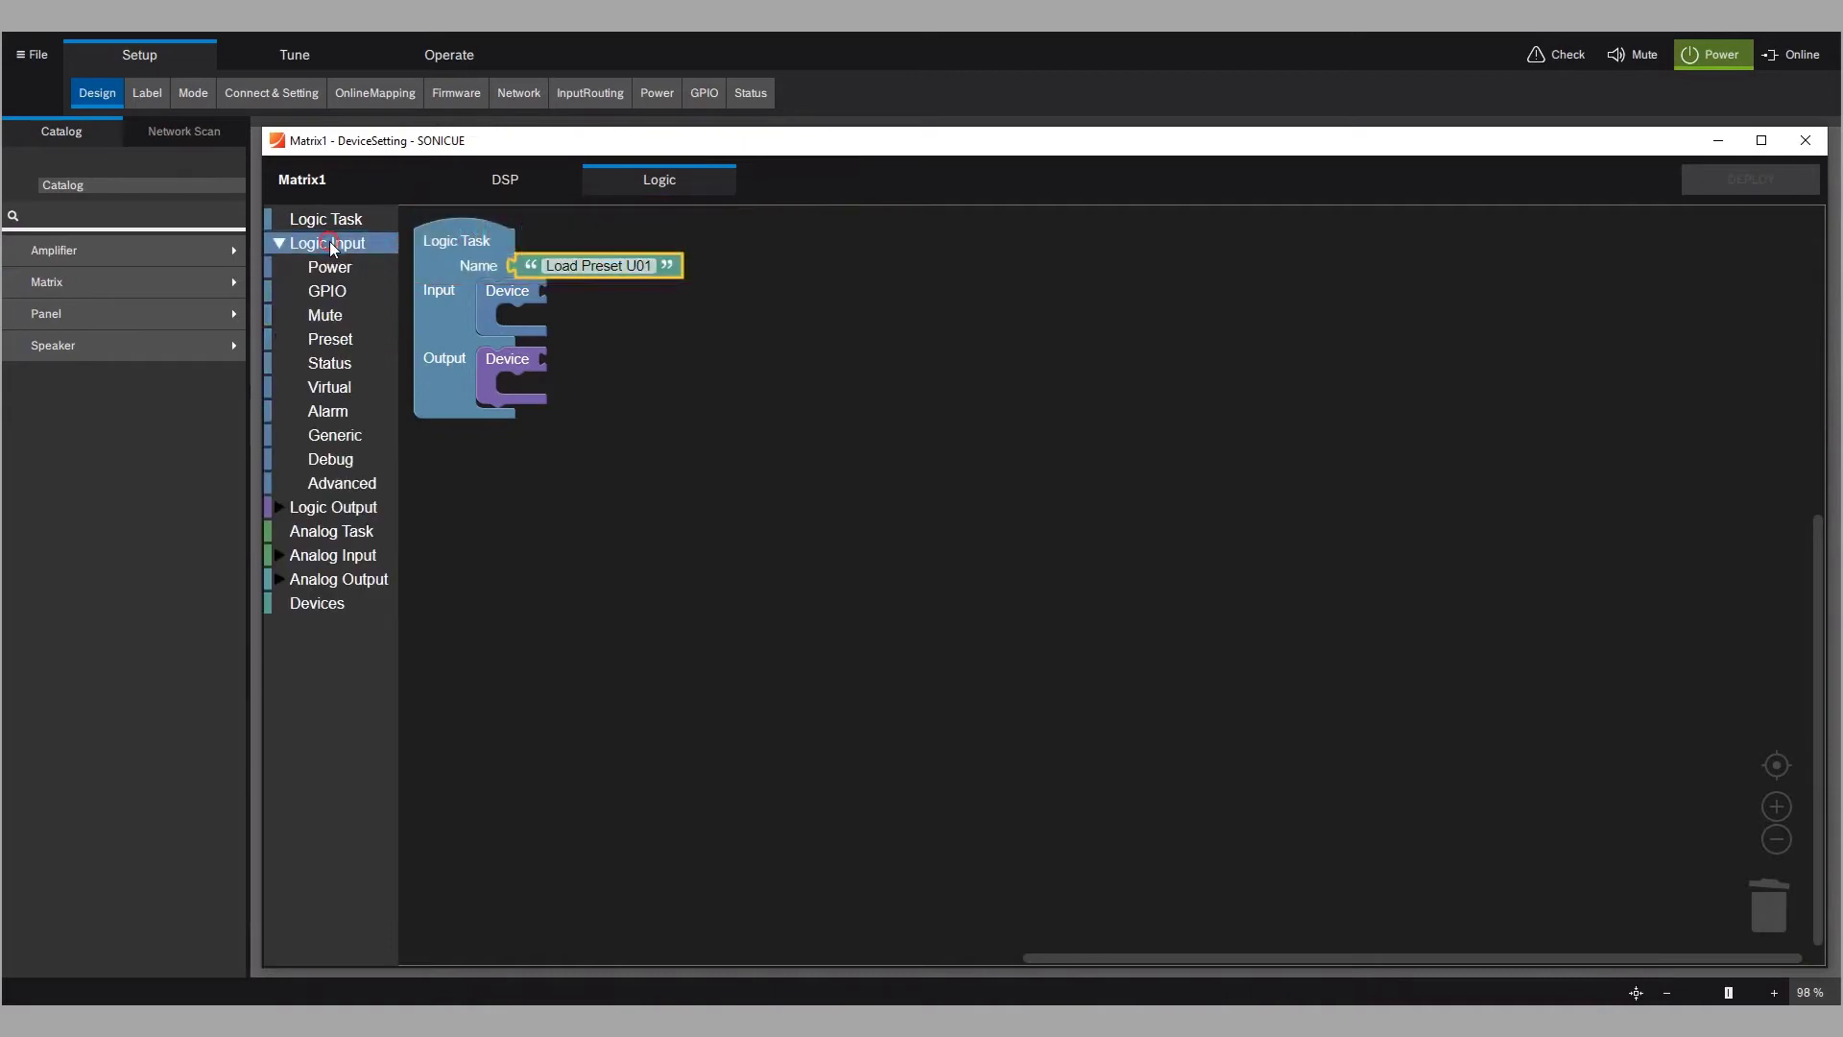
pyautogui.click(326, 291)
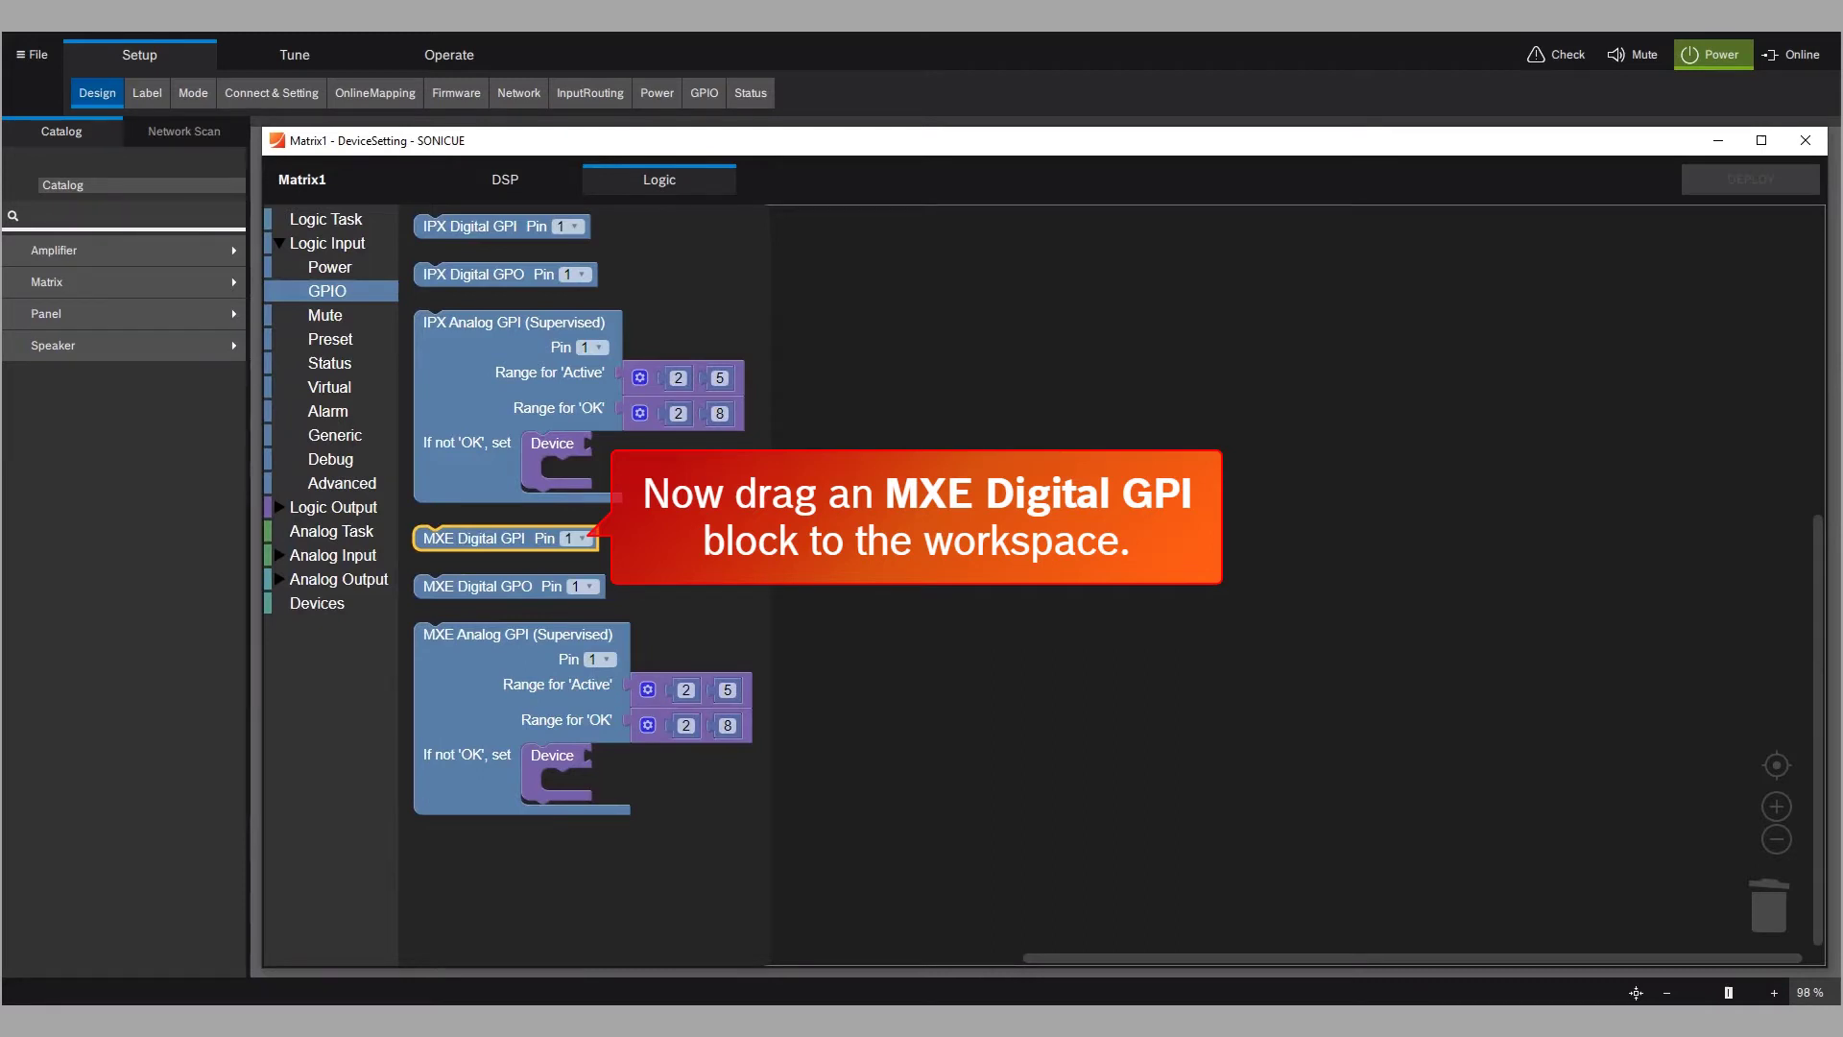
pyautogui.moveTo(470, 539); pyautogui.dragTo(682, 329)
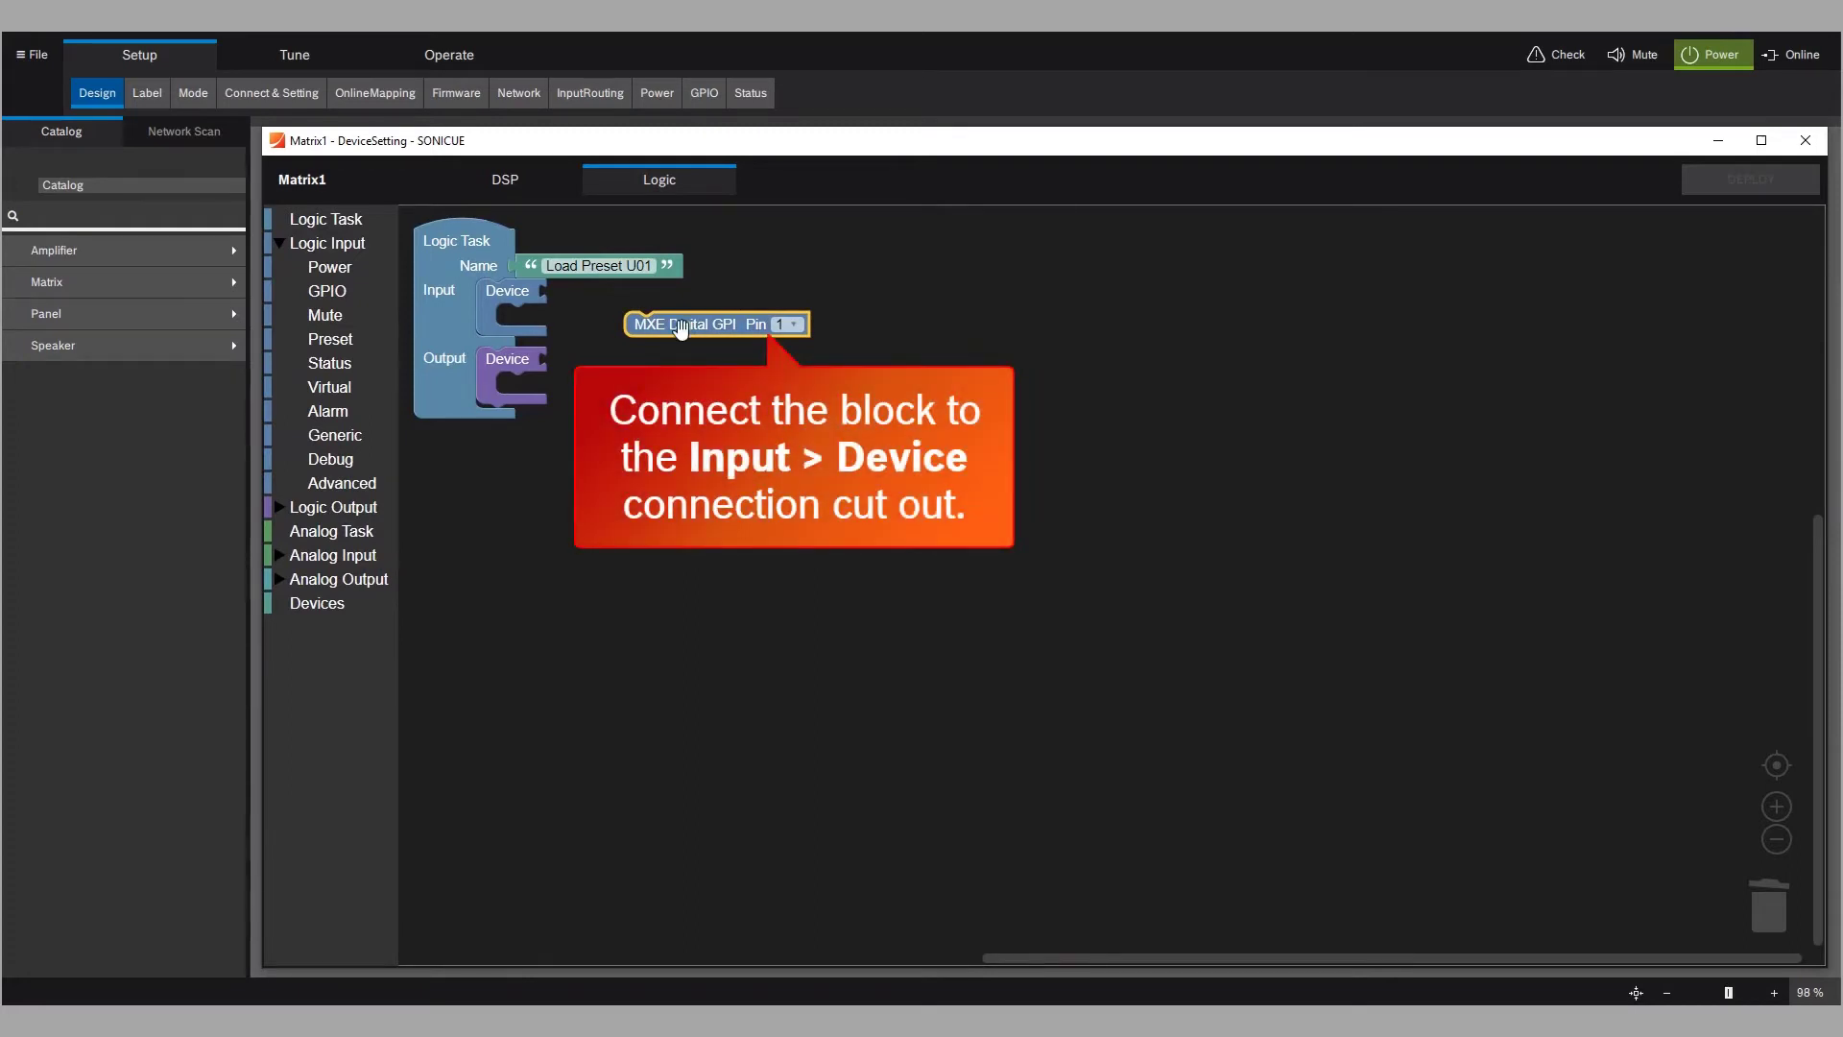
pyautogui.moveTo(682, 325); pyautogui.dragTo(553, 324)
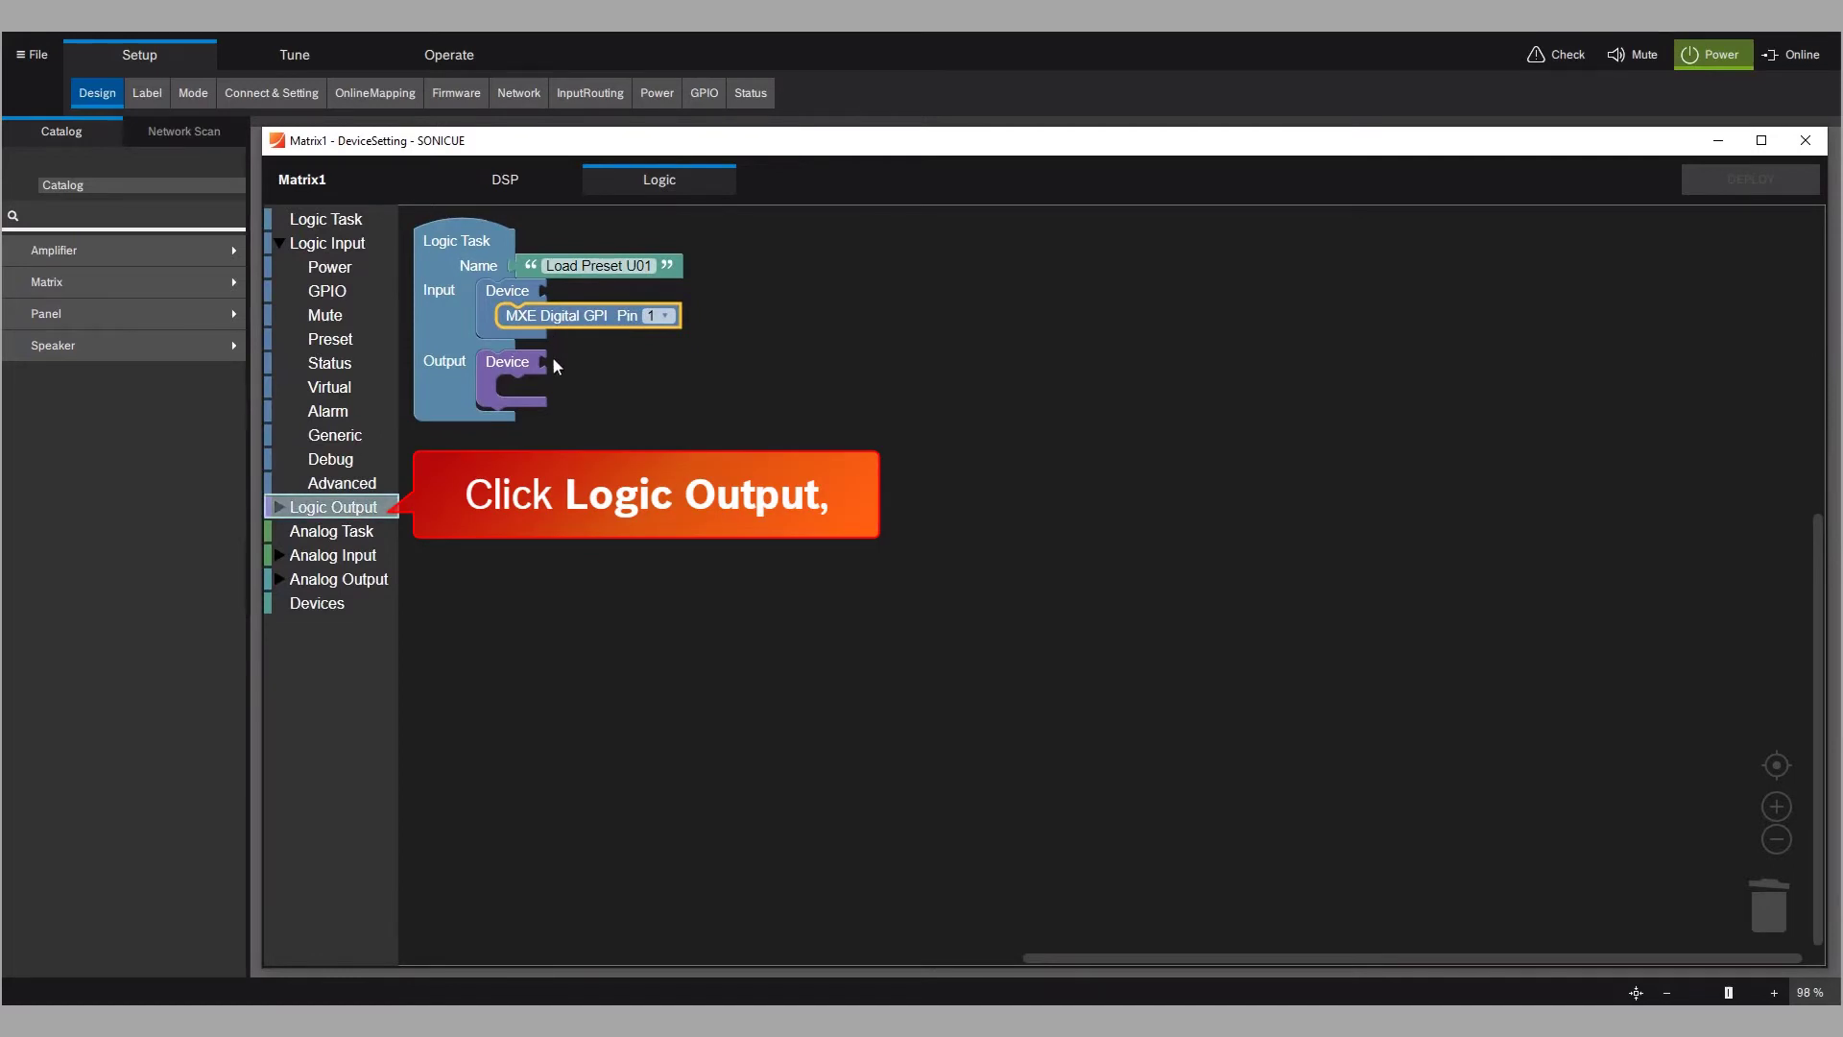
# Attach the Only when Input reads True / MXE Preset U01 block to the task's Output Device
pyautogui.click(355, 509)
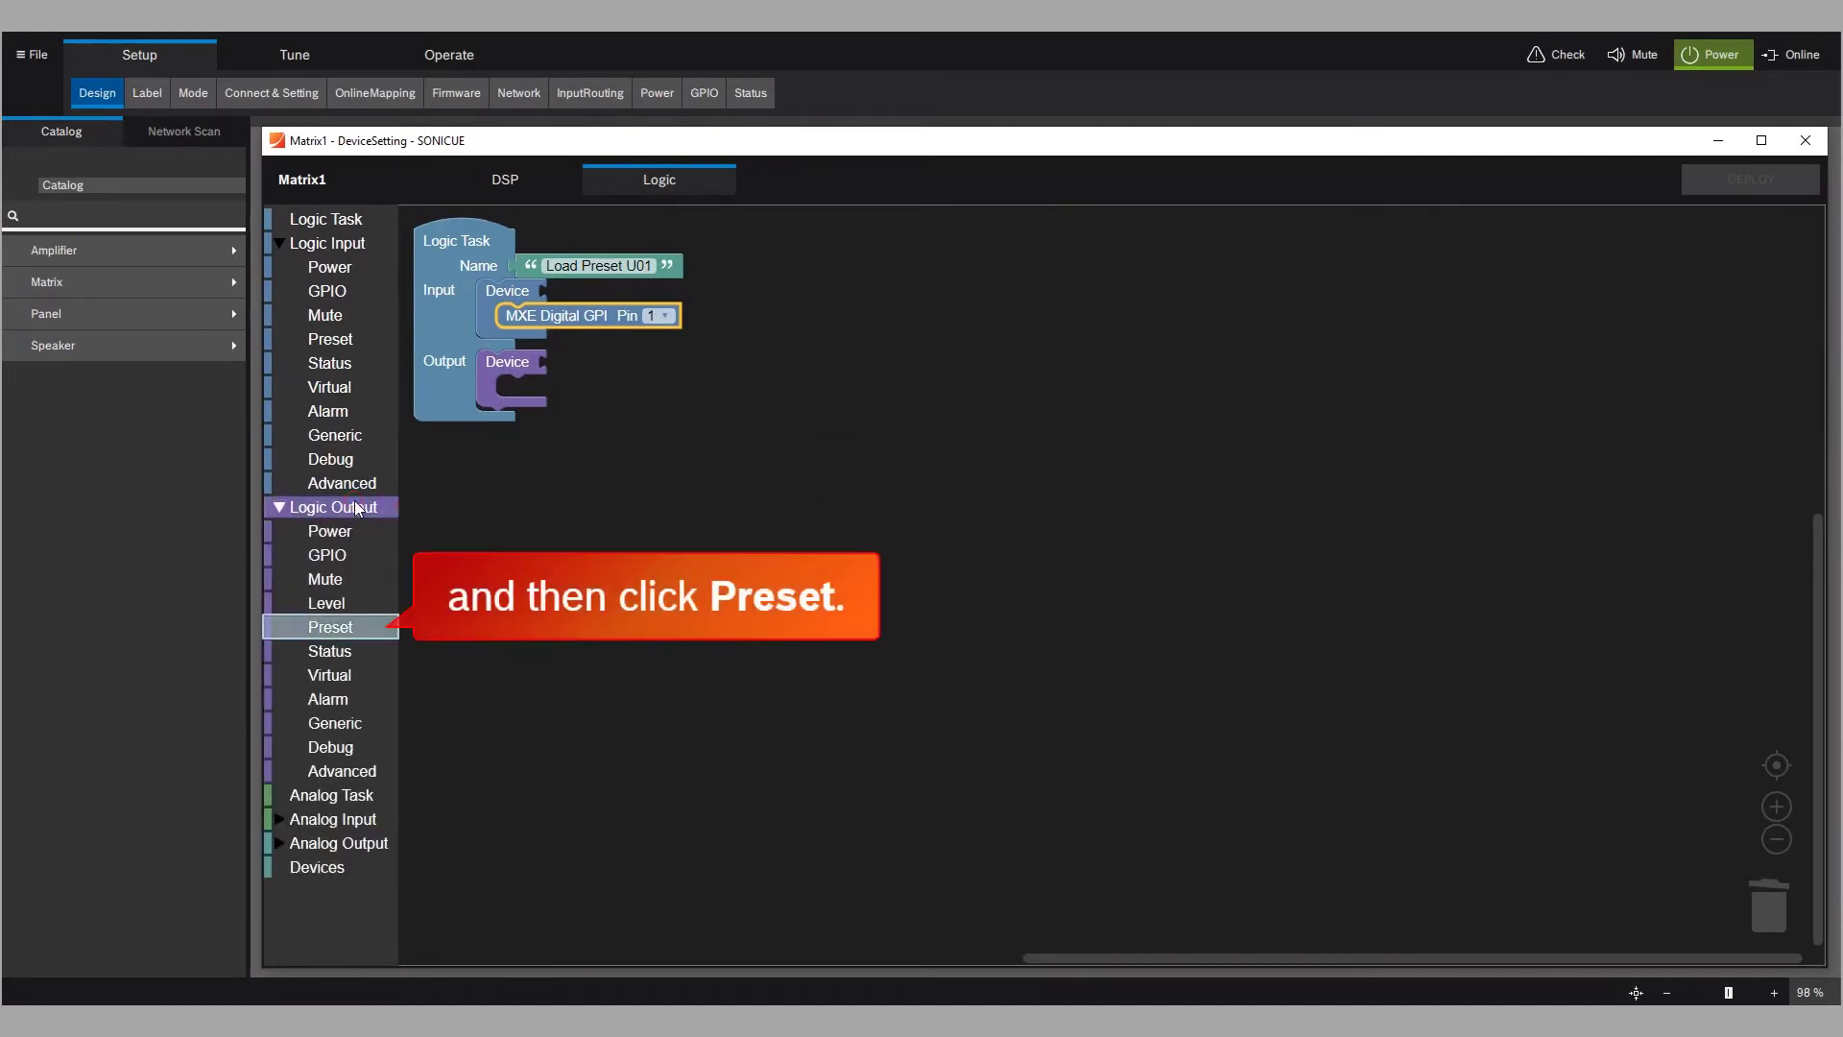
pyautogui.click(333, 628)
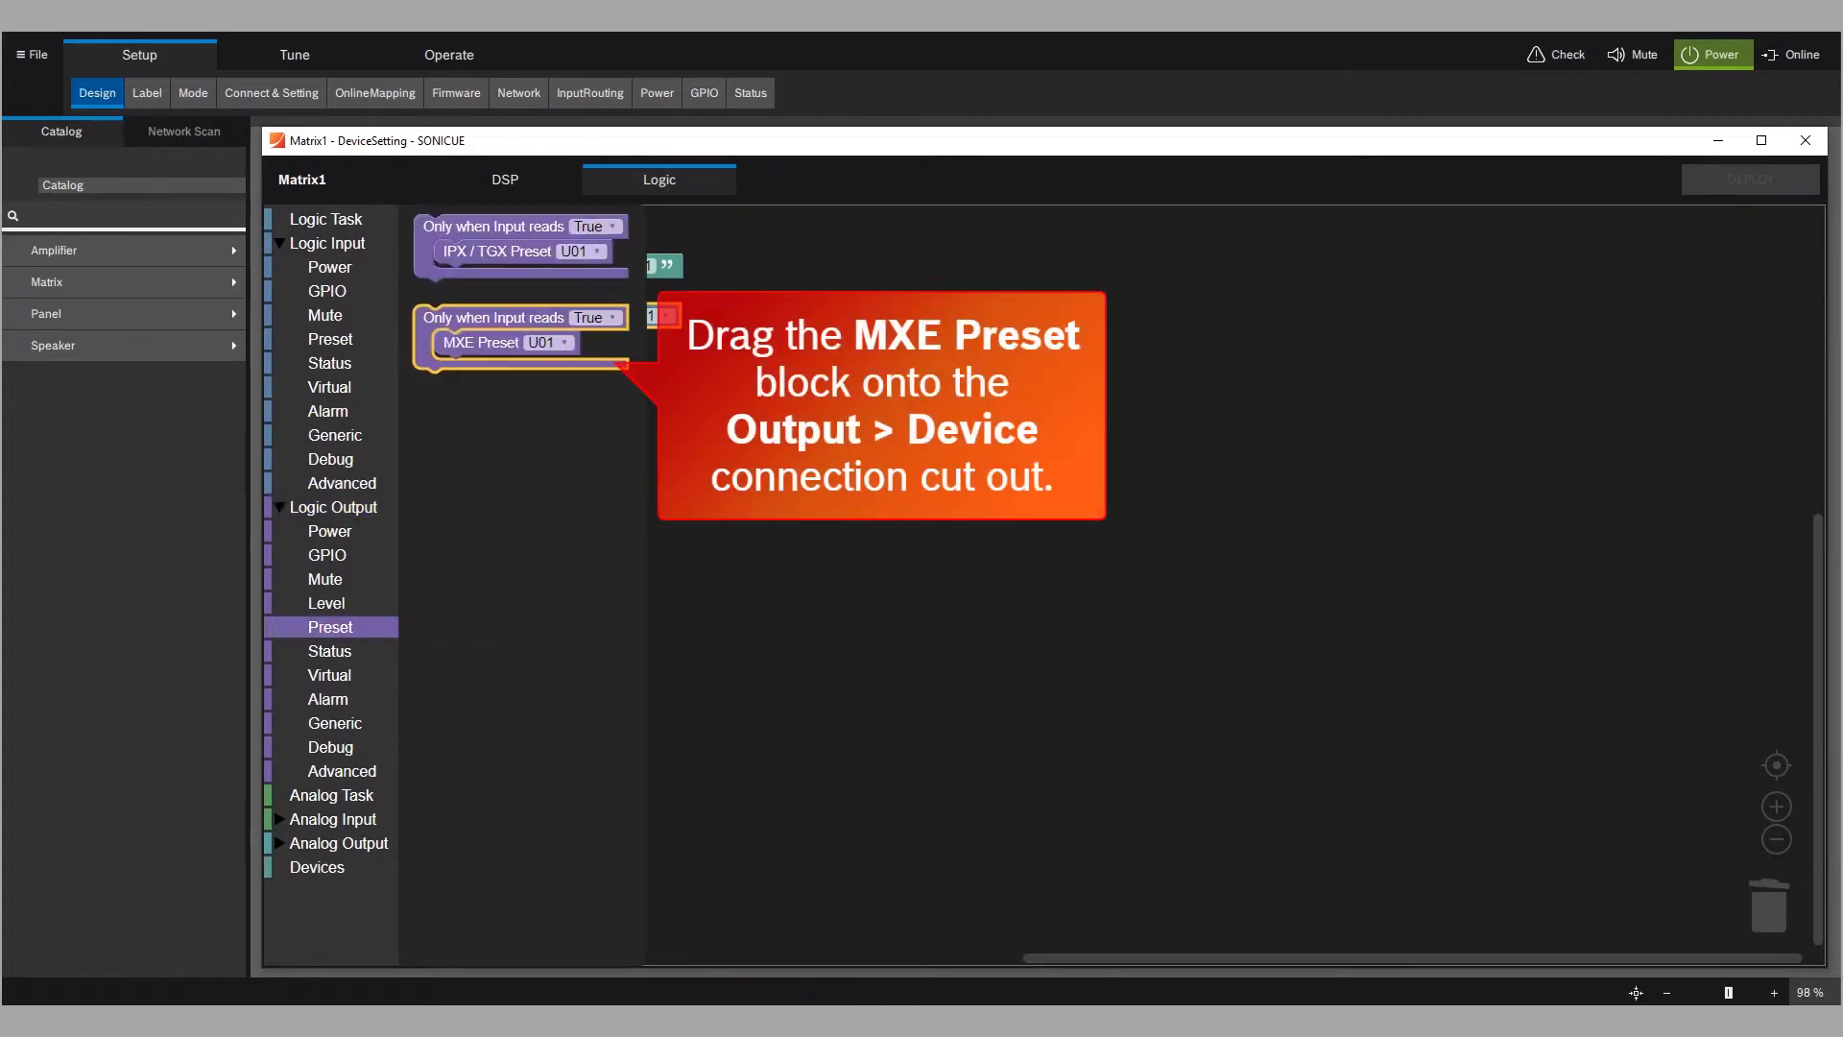
pyautogui.moveTo(429, 325); pyautogui.dragTo(529, 390)
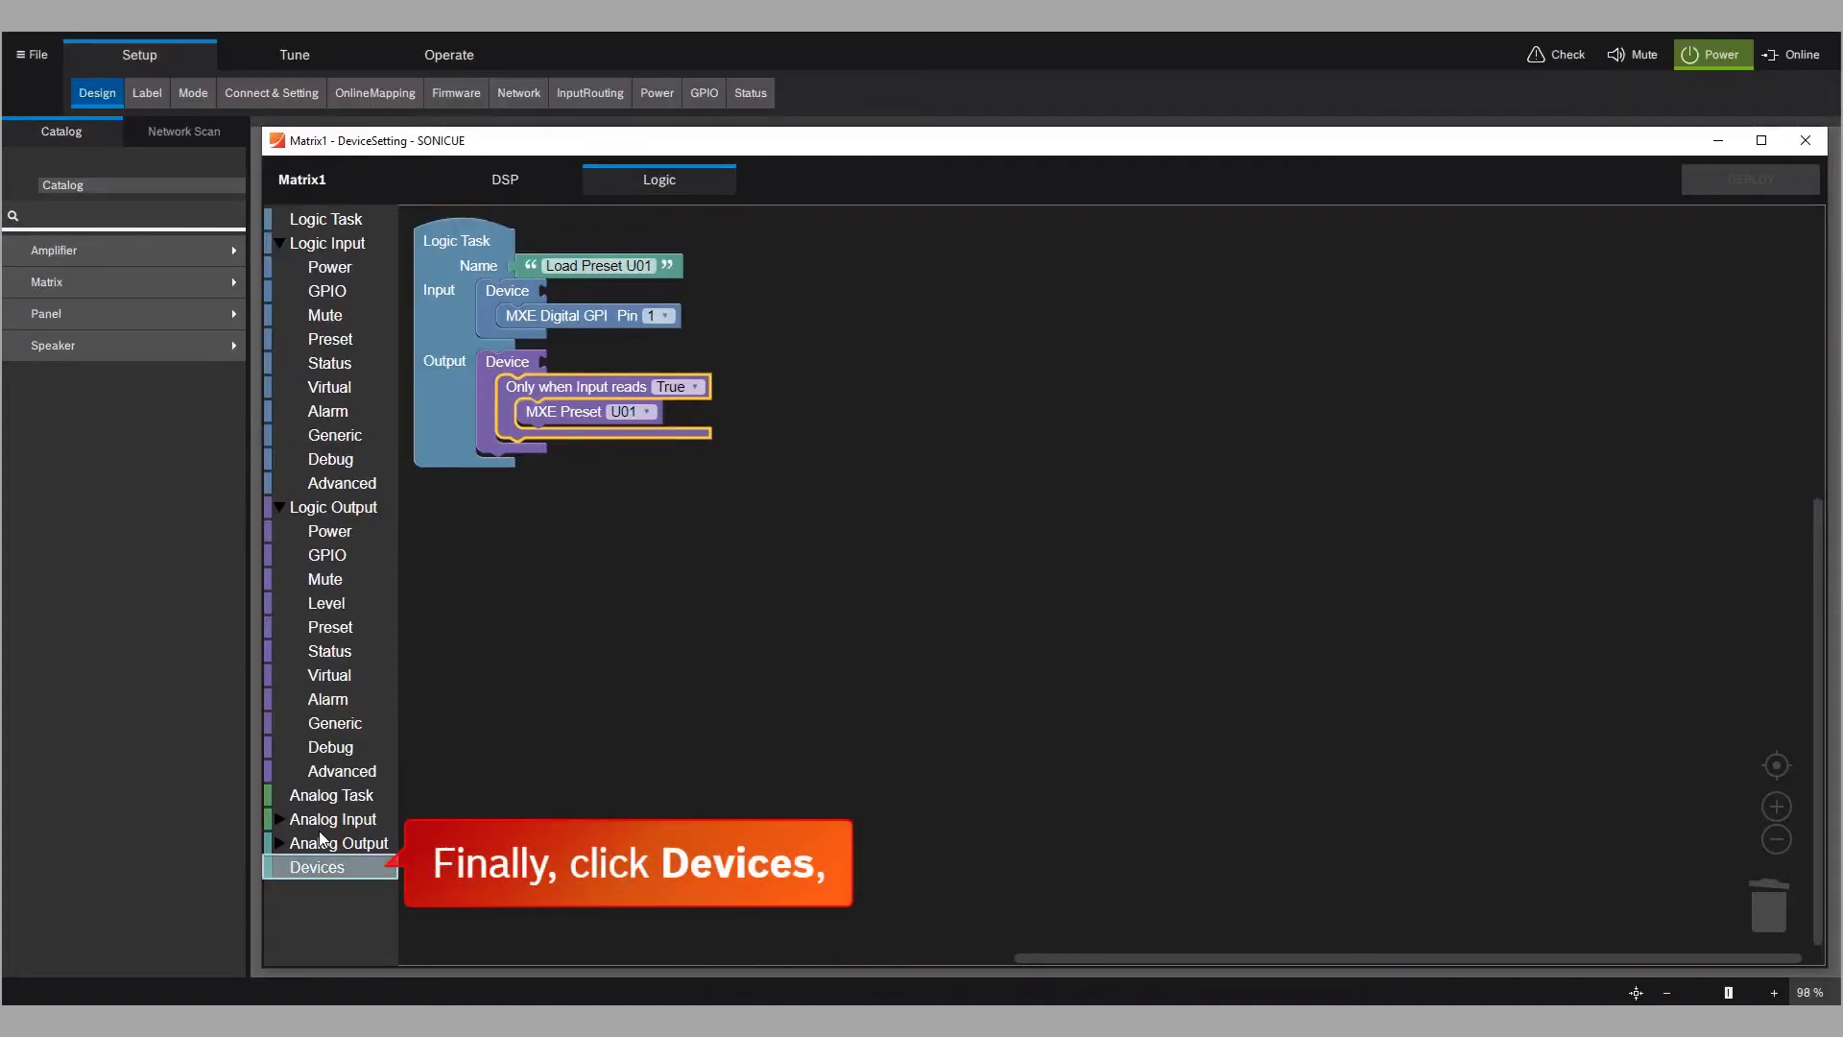
# Put a Matrix1 (MXE5) :VIRTUAL: device block in the Input Device slot and a duplicate in the Output Device slot
pyautogui.click(323, 868)
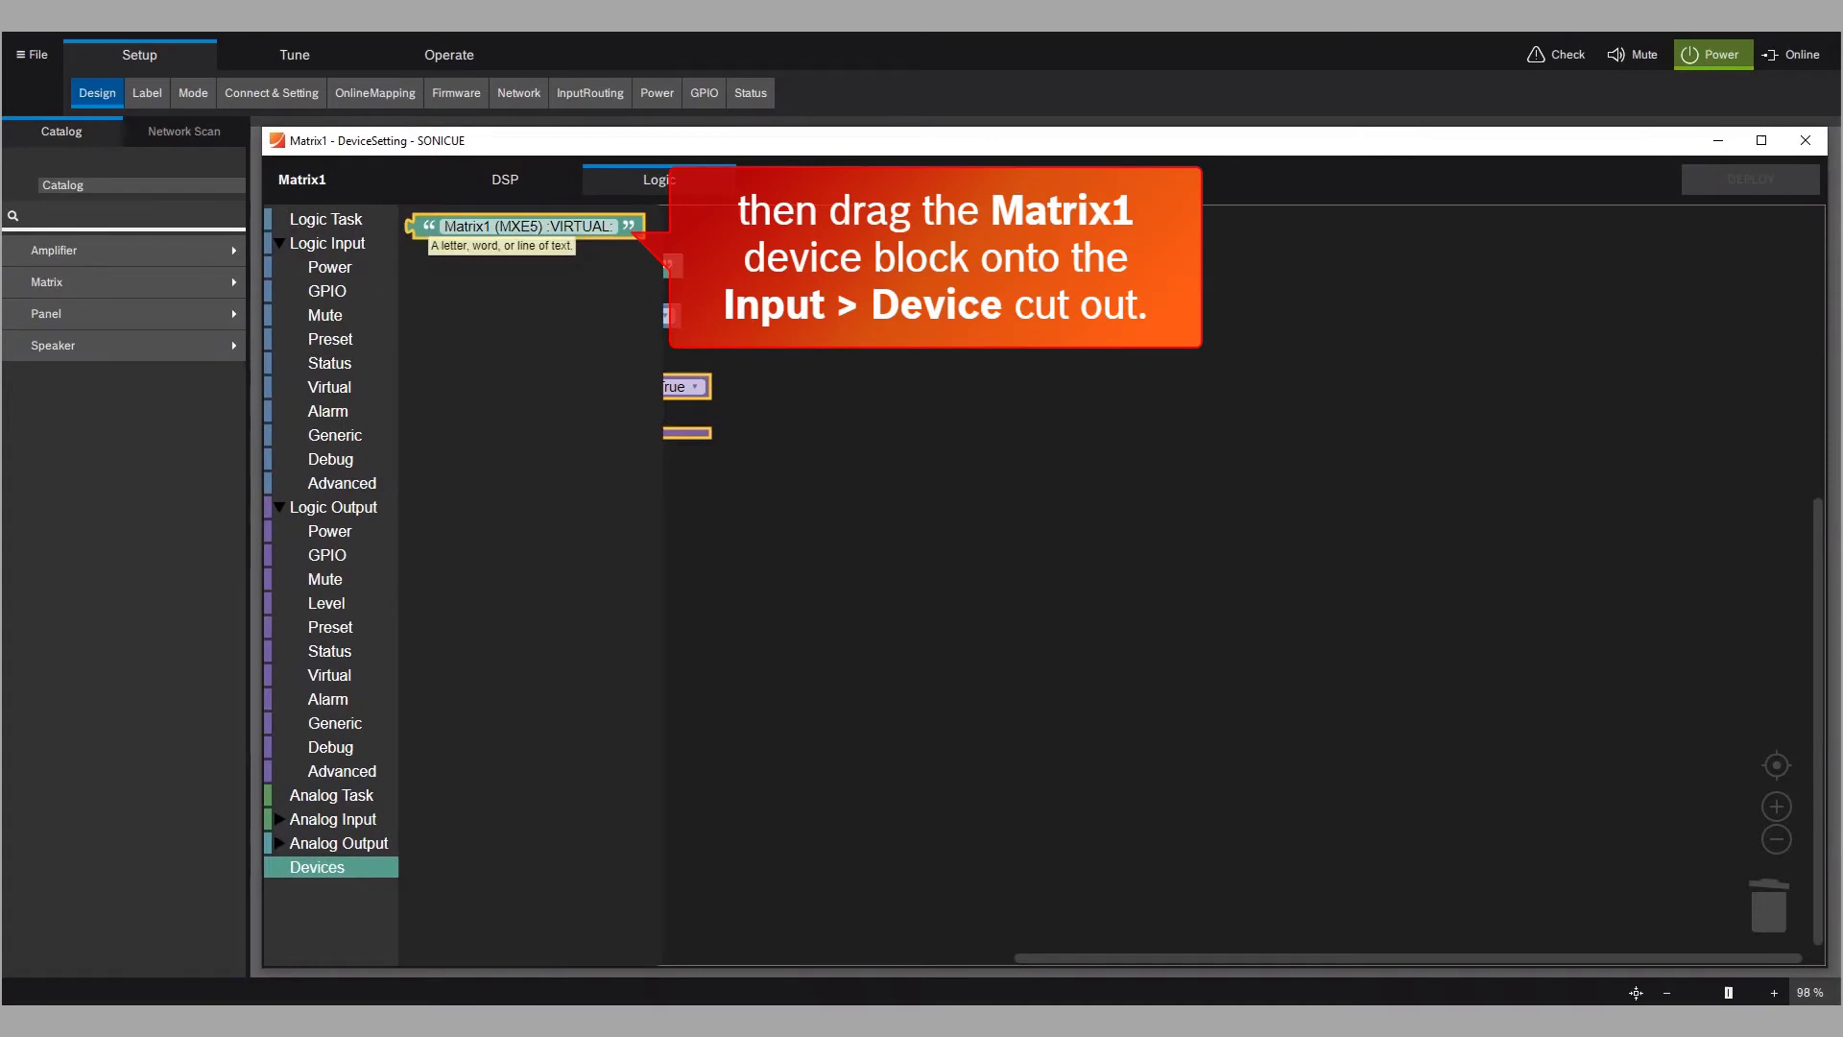
pyautogui.moveTo(429, 226); pyautogui.dragTo(568, 300)
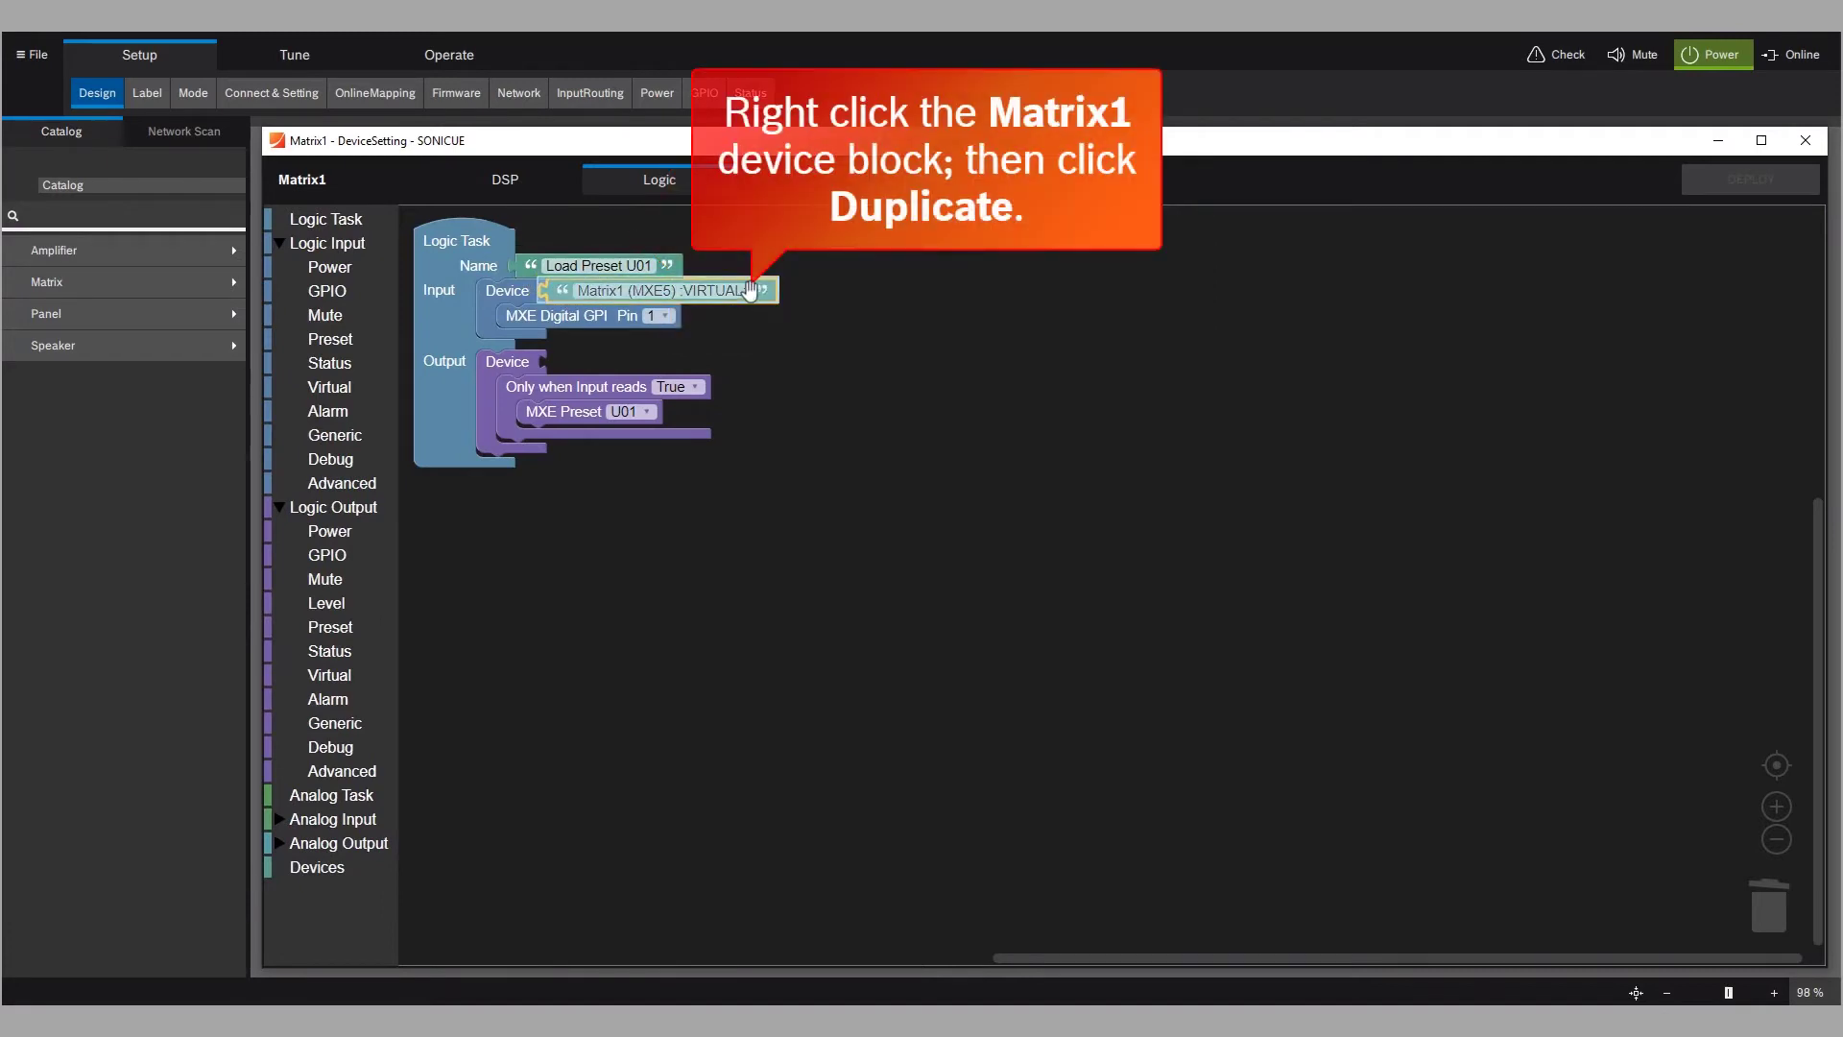
pyautogui.rightClick(763, 285)
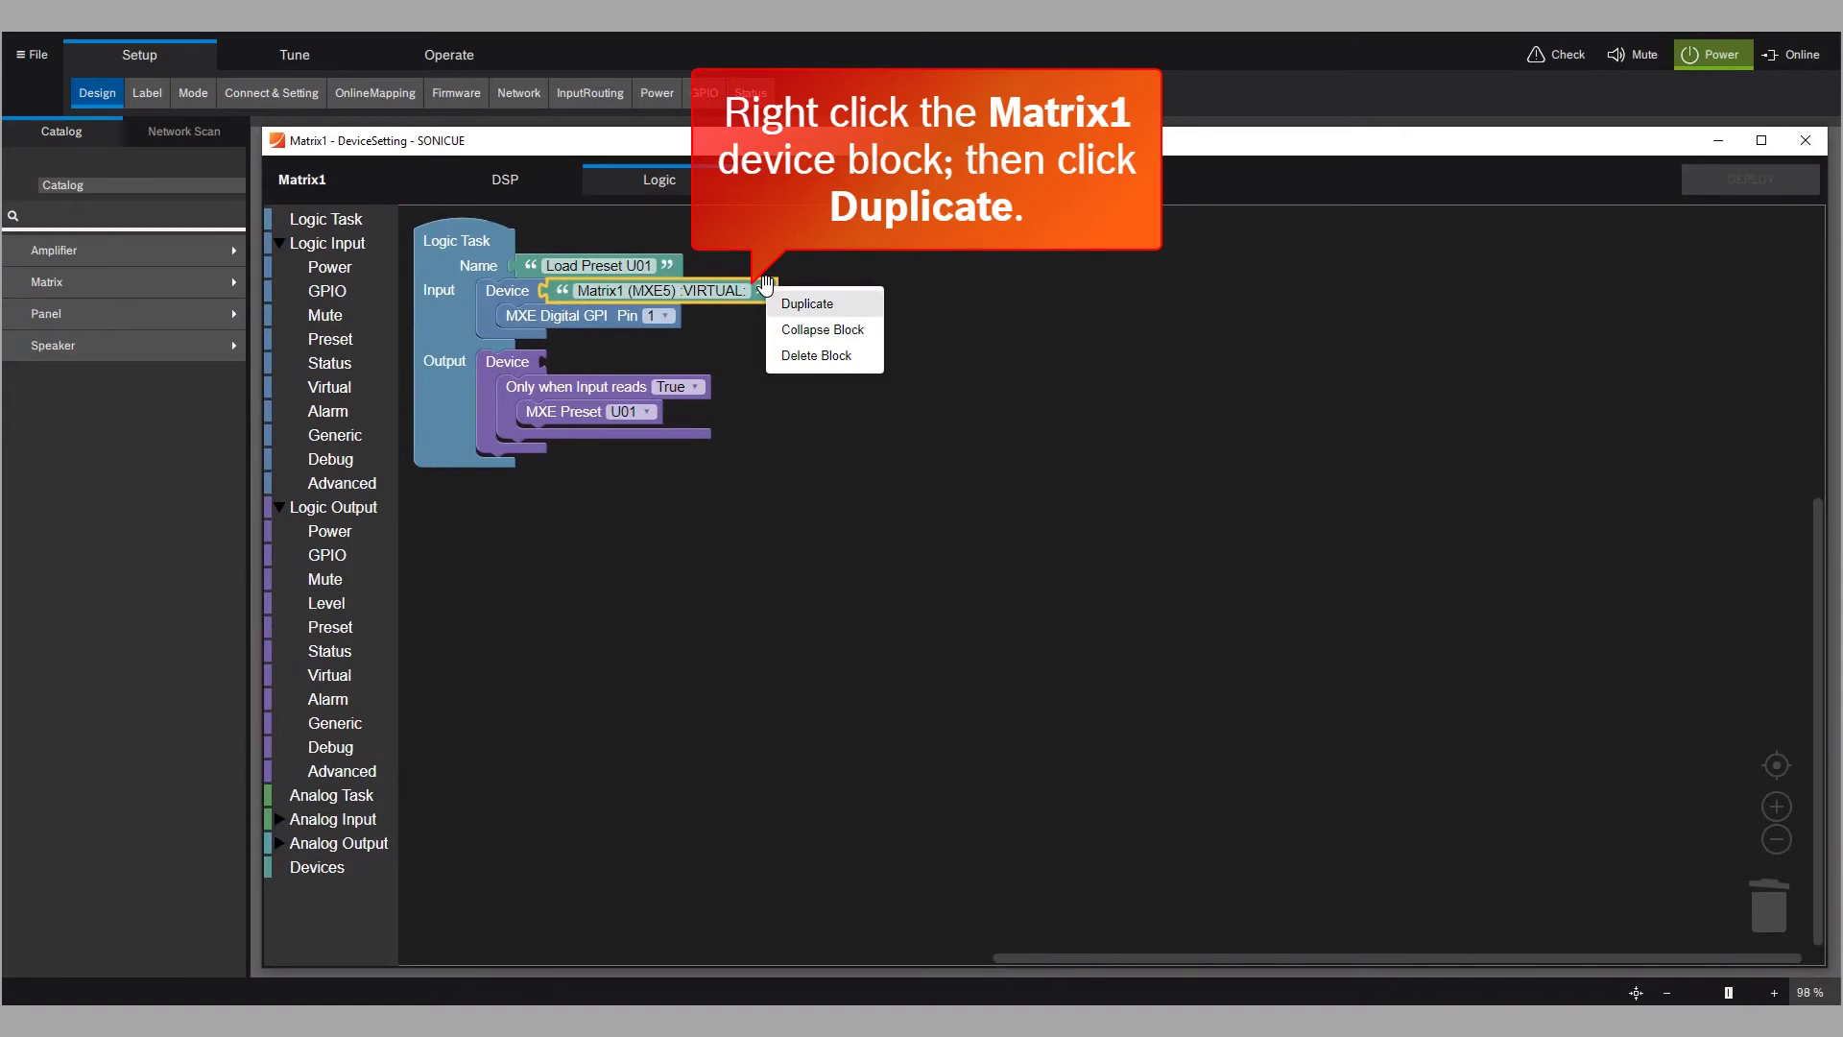
pyautogui.click(807, 304)
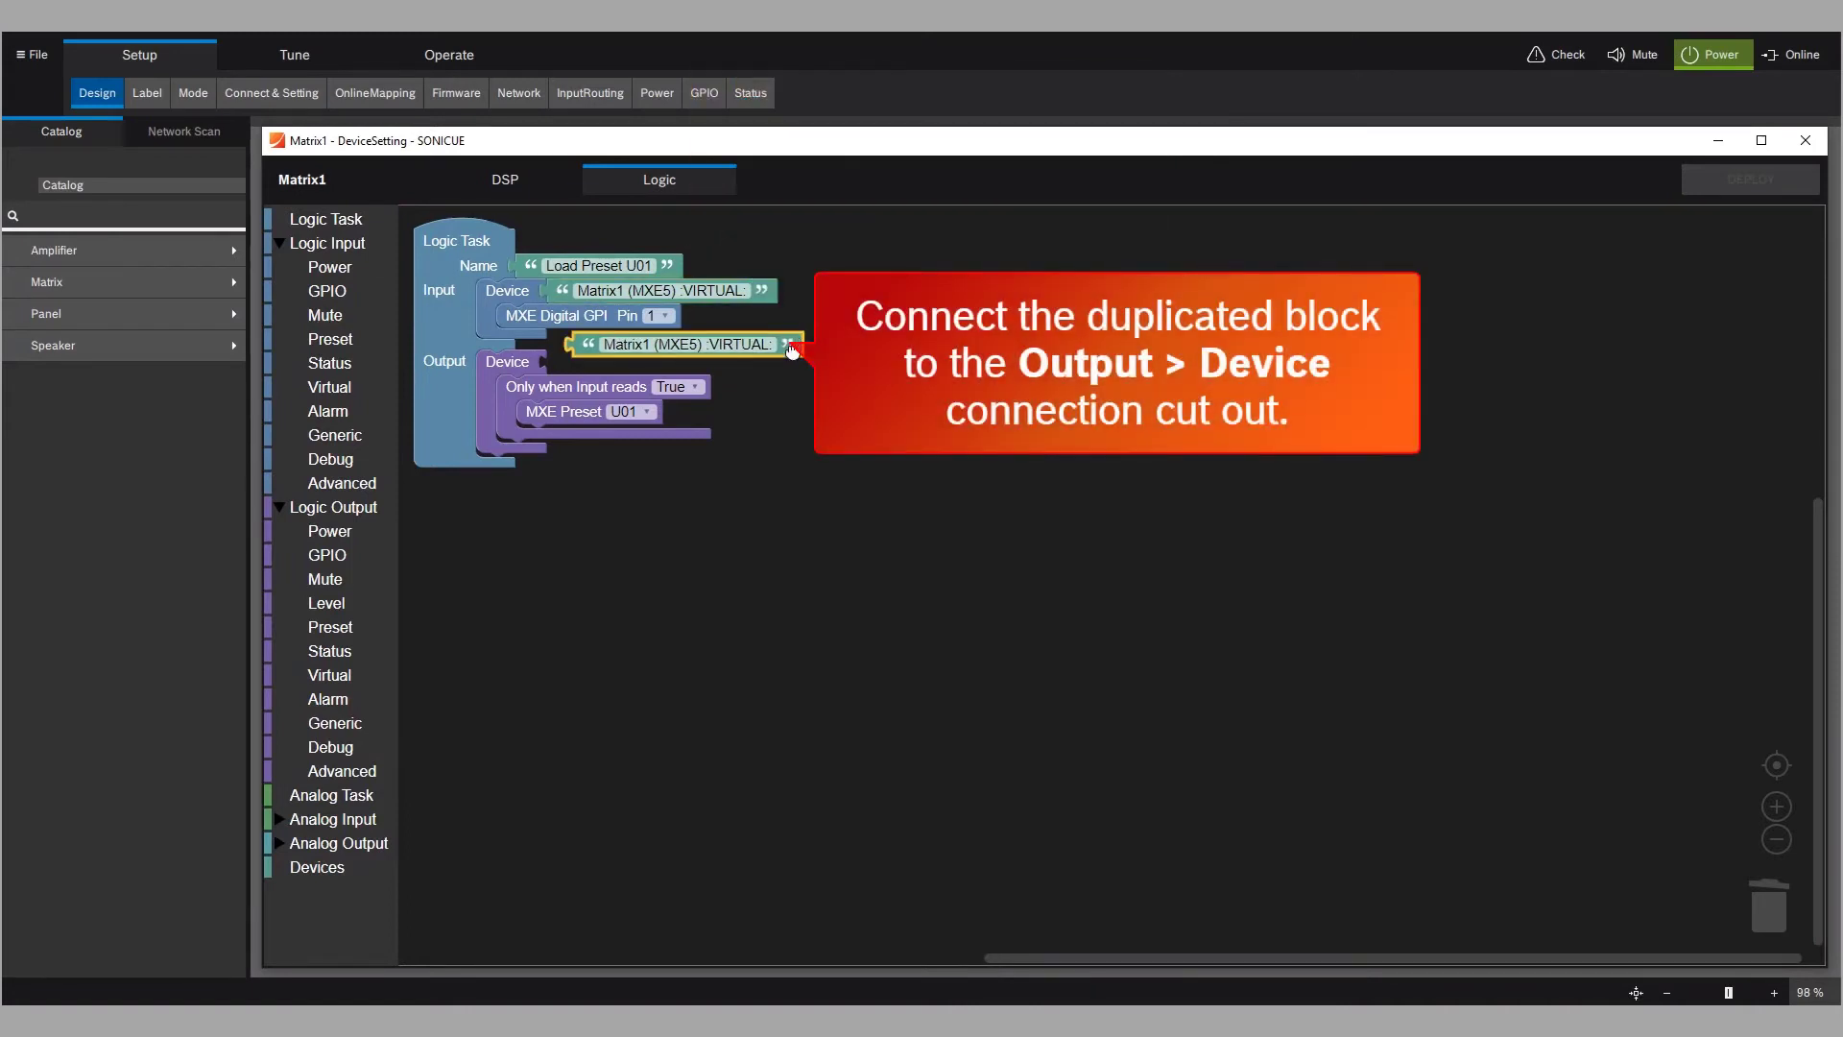
pyautogui.moveTo(791, 345); pyautogui.dragTo(770, 362)
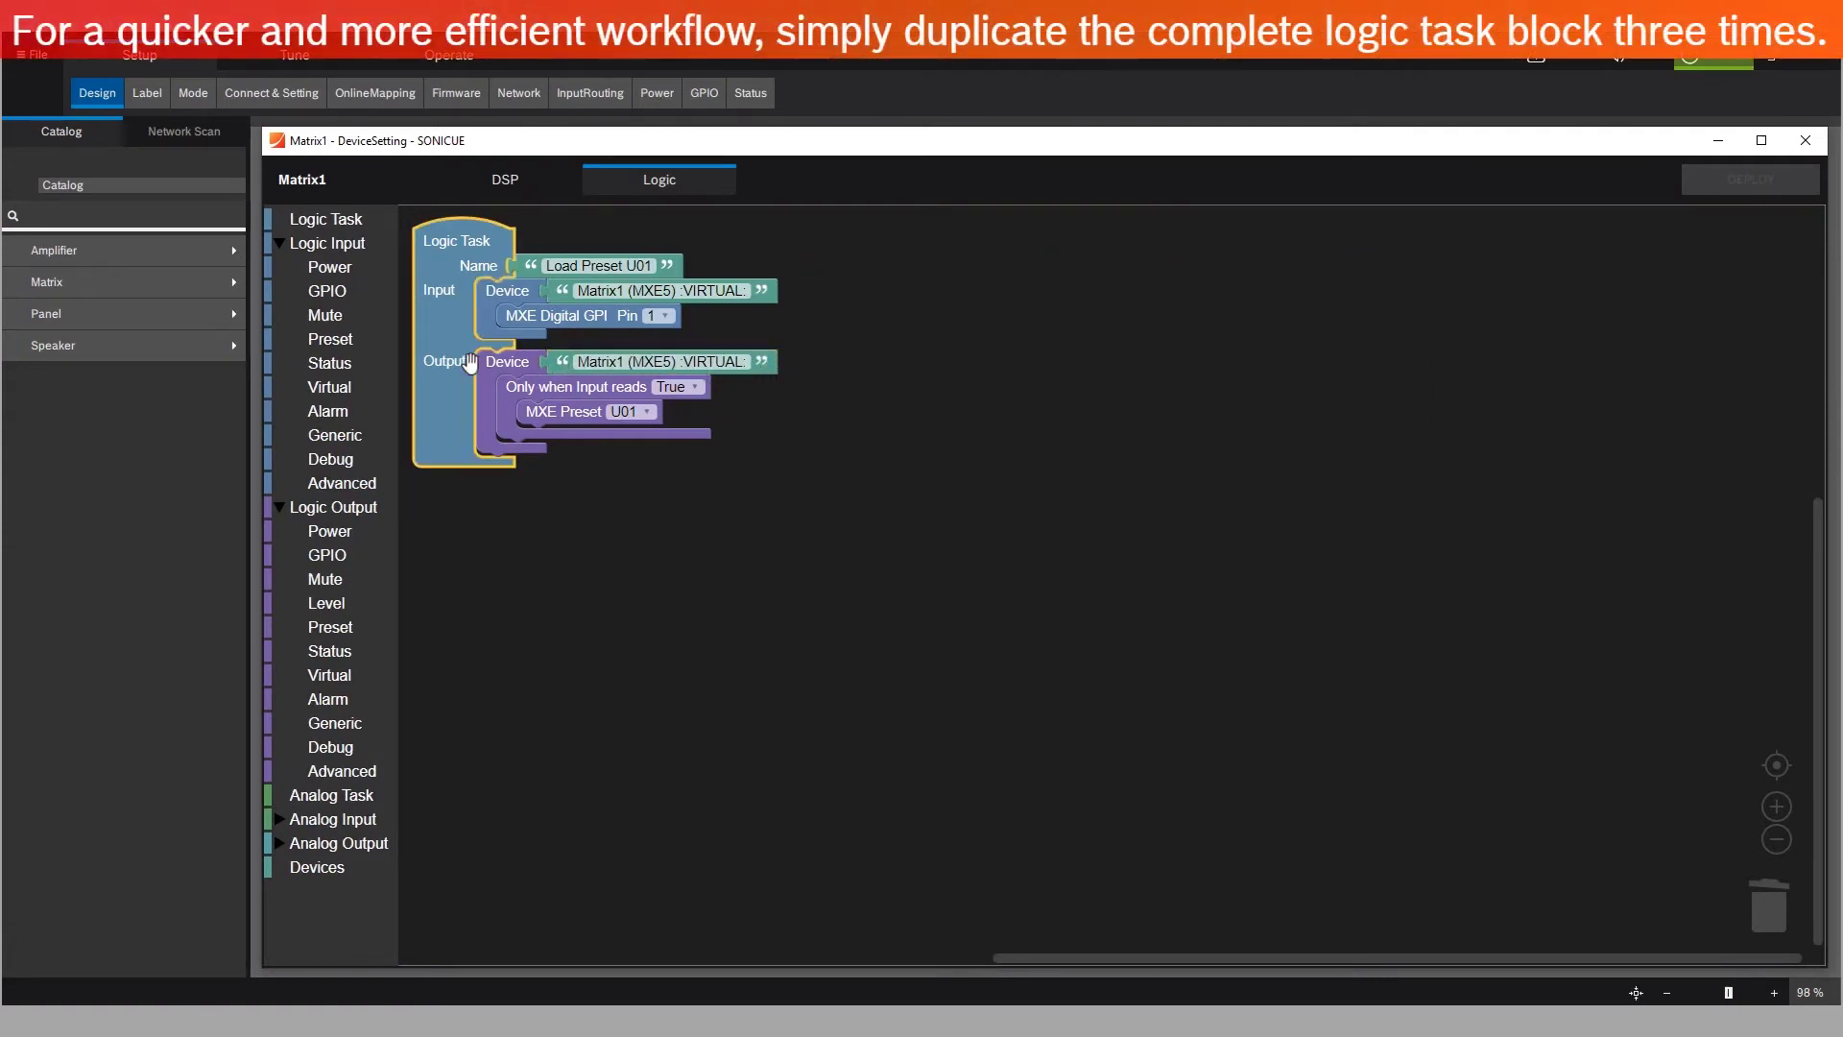
# Duplicate the Load Preset U01 task three times, arranging the four tasks in a 2x2 grid
pyautogui.rightClick(468, 361)
pyautogui.press('Down')
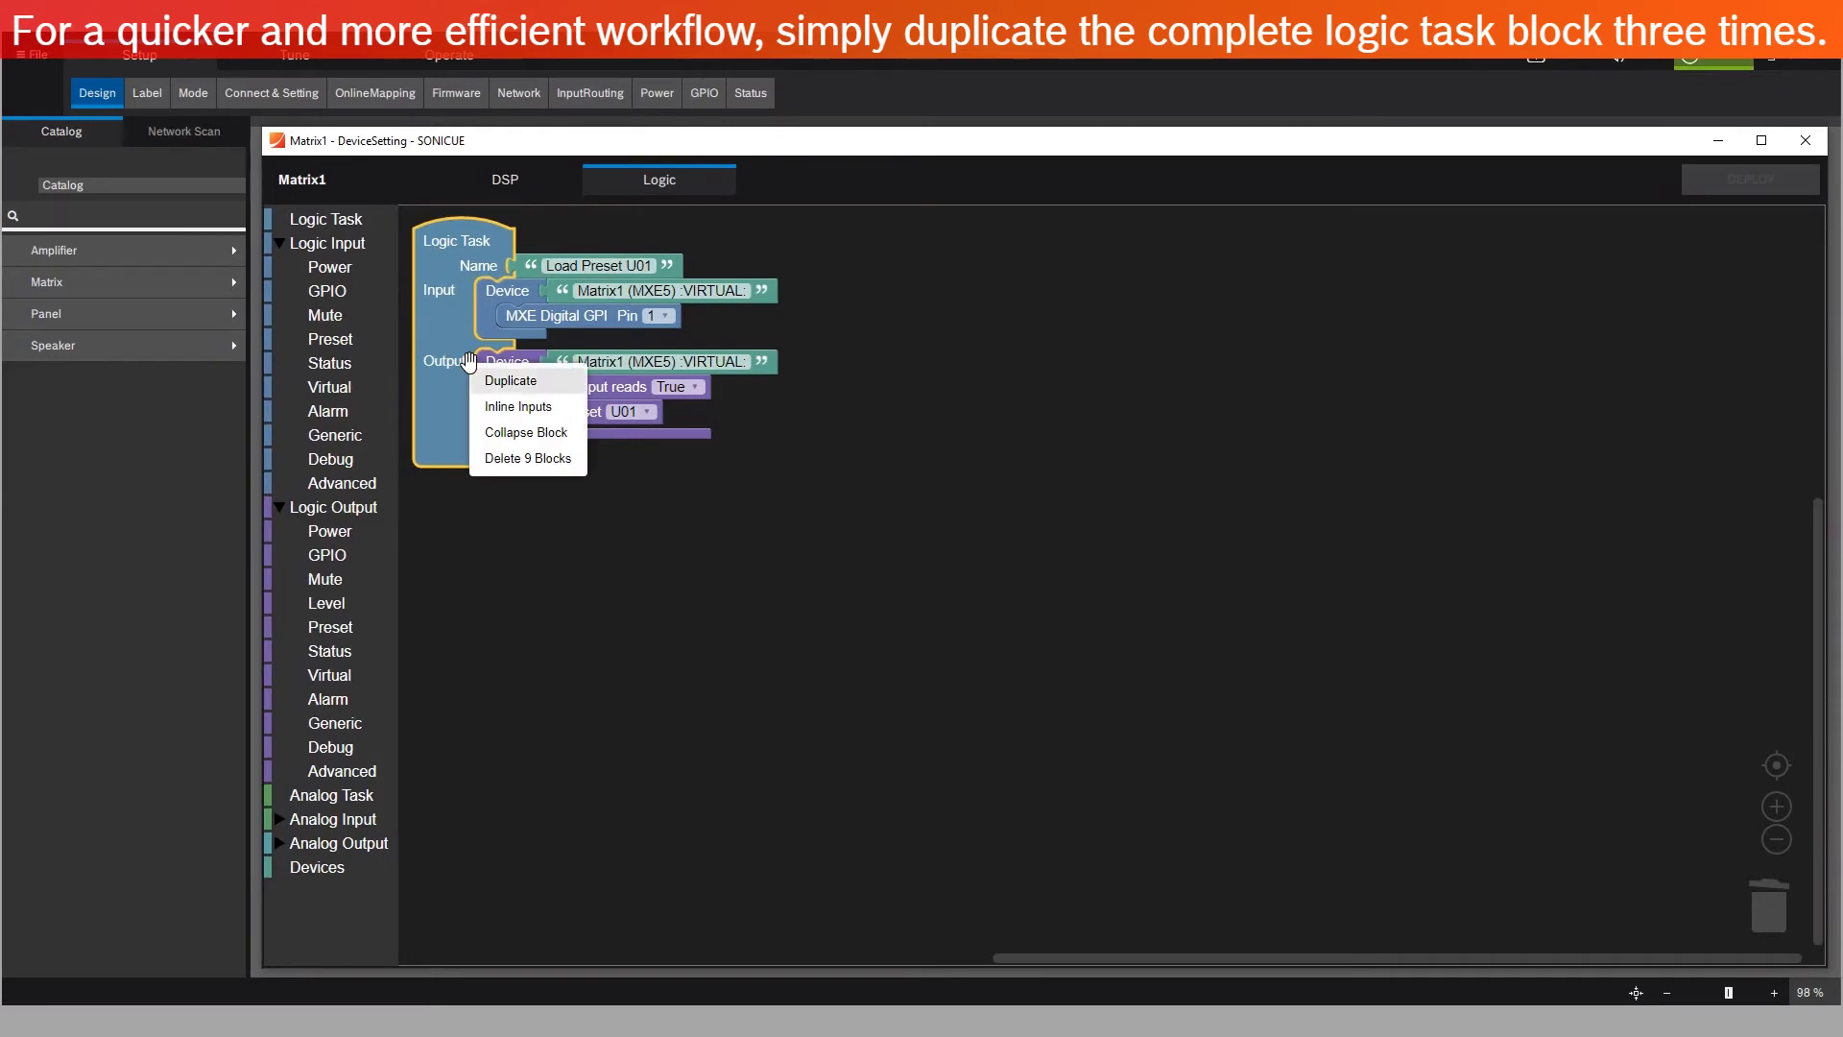
pyautogui.press('Return')
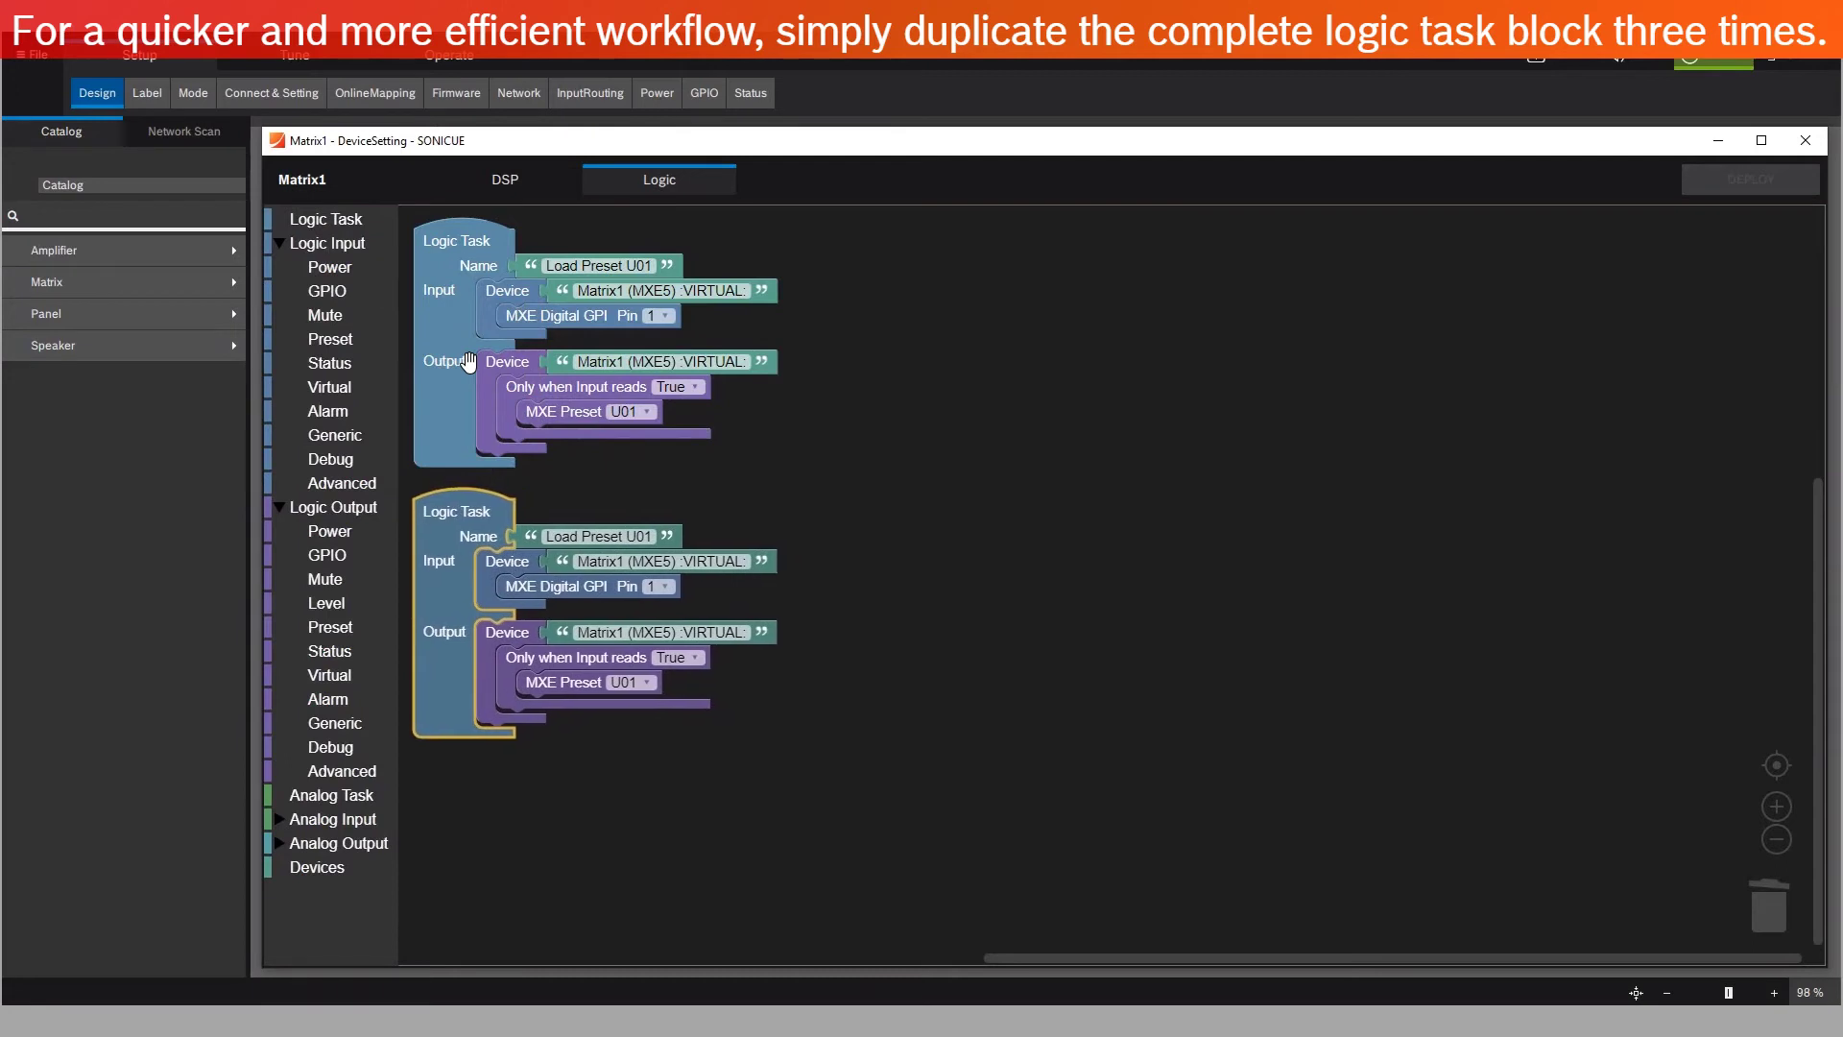
pyautogui.rightClick(469, 362)
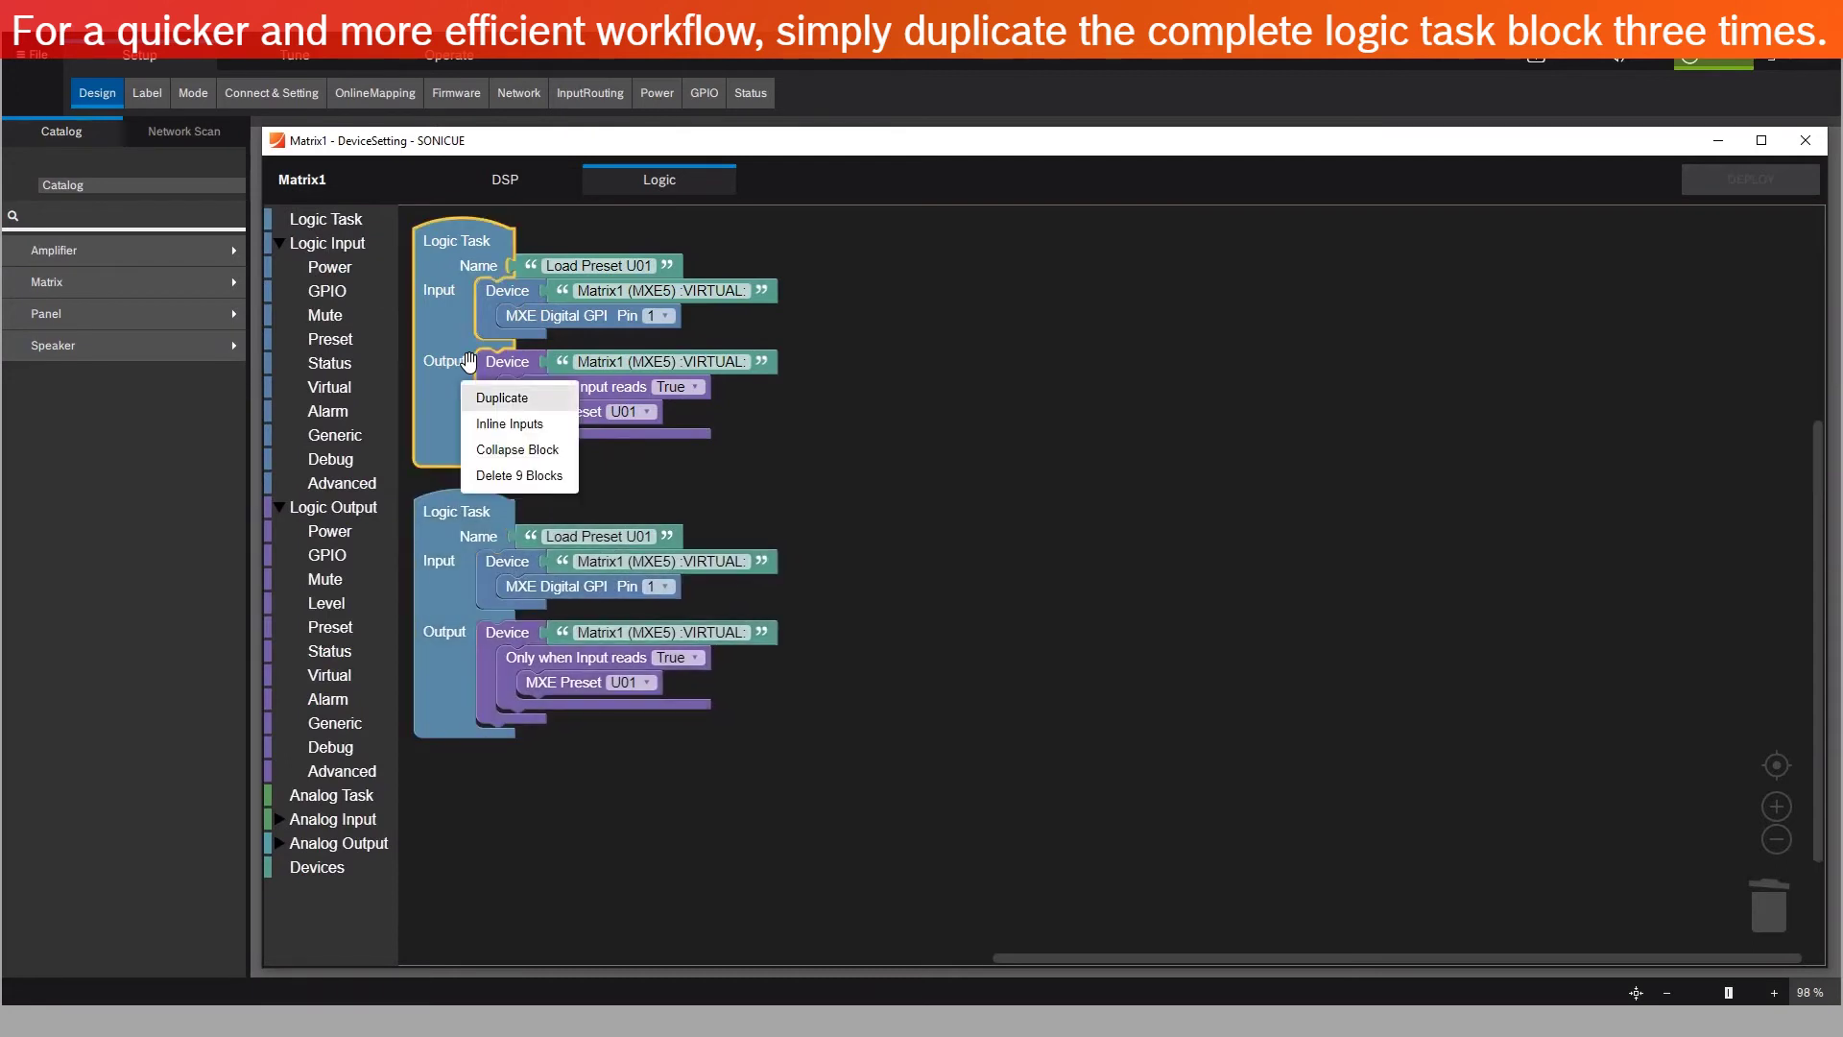
pyautogui.press('Return')
pyautogui.moveTo(468, 361); pyautogui.dragTo(836, 302)
pyautogui.rightClick(853, 333)
pyautogui.press('Down')
pyautogui.click(895, 350)
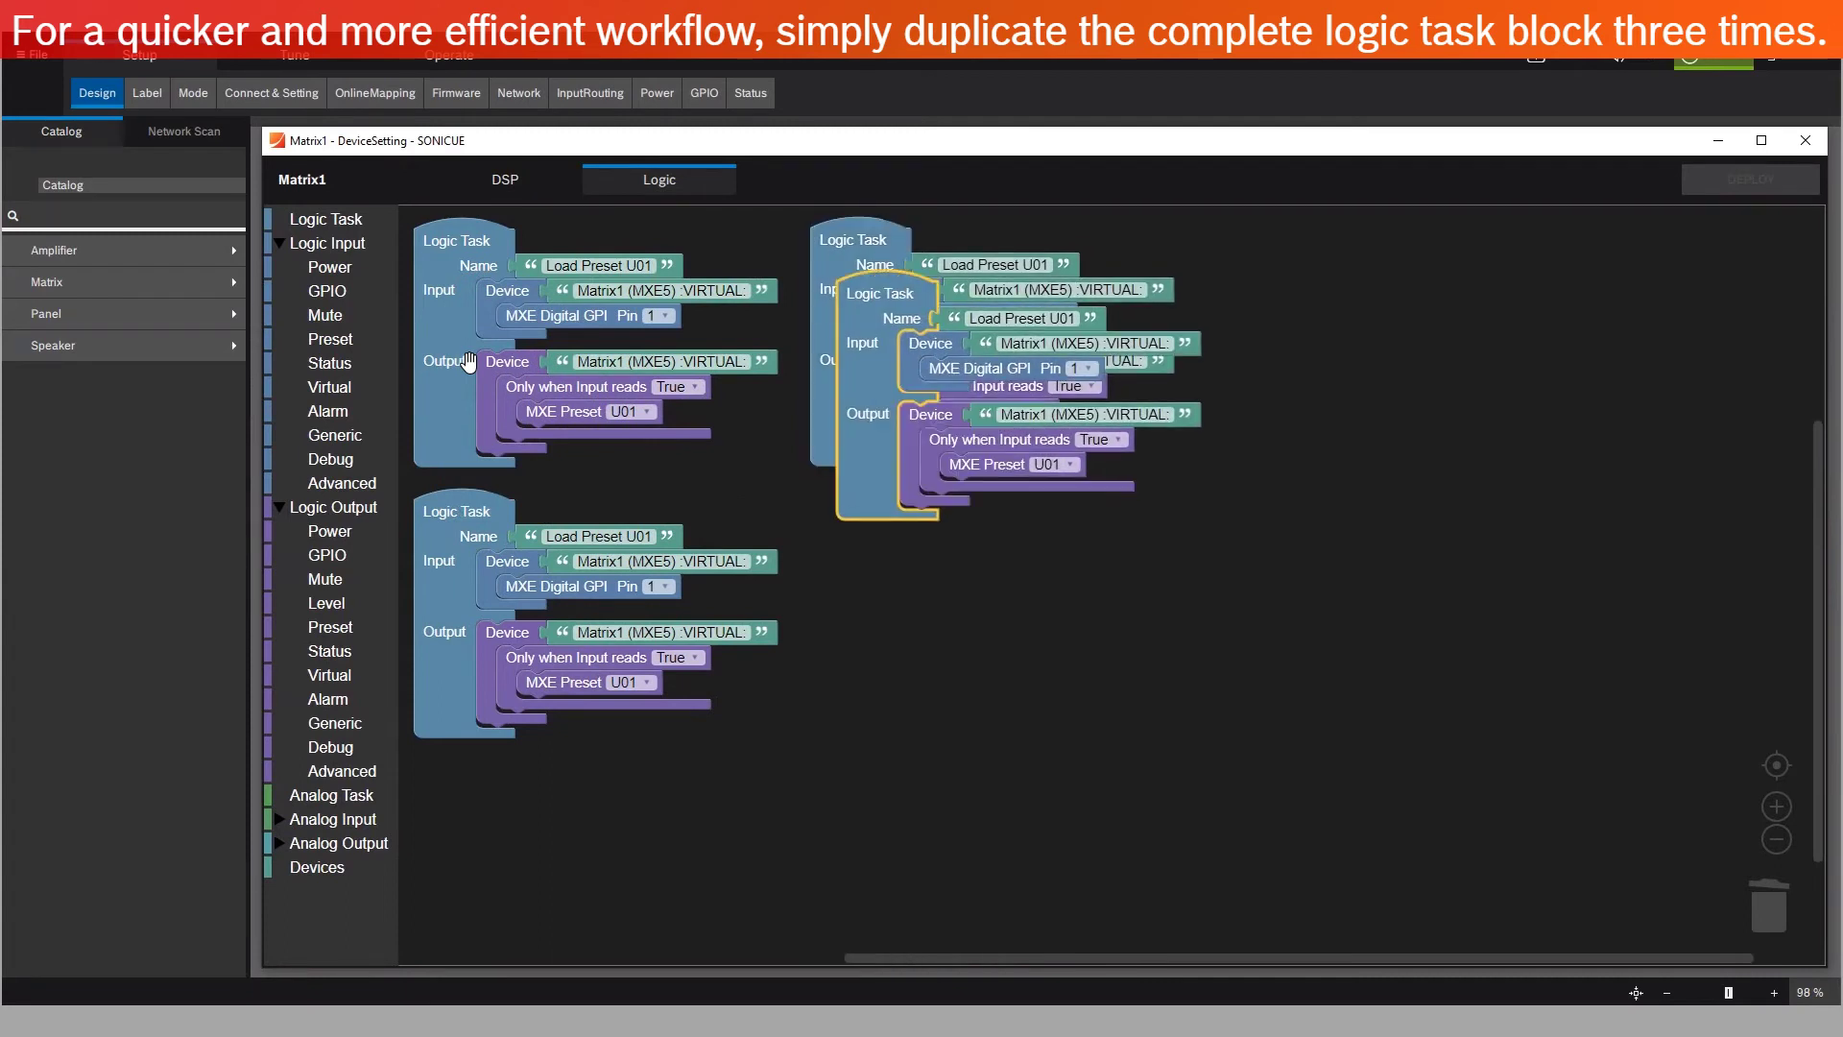
pyautogui.moveTo(879, 265); pyautogui.dragTo(855, 504)
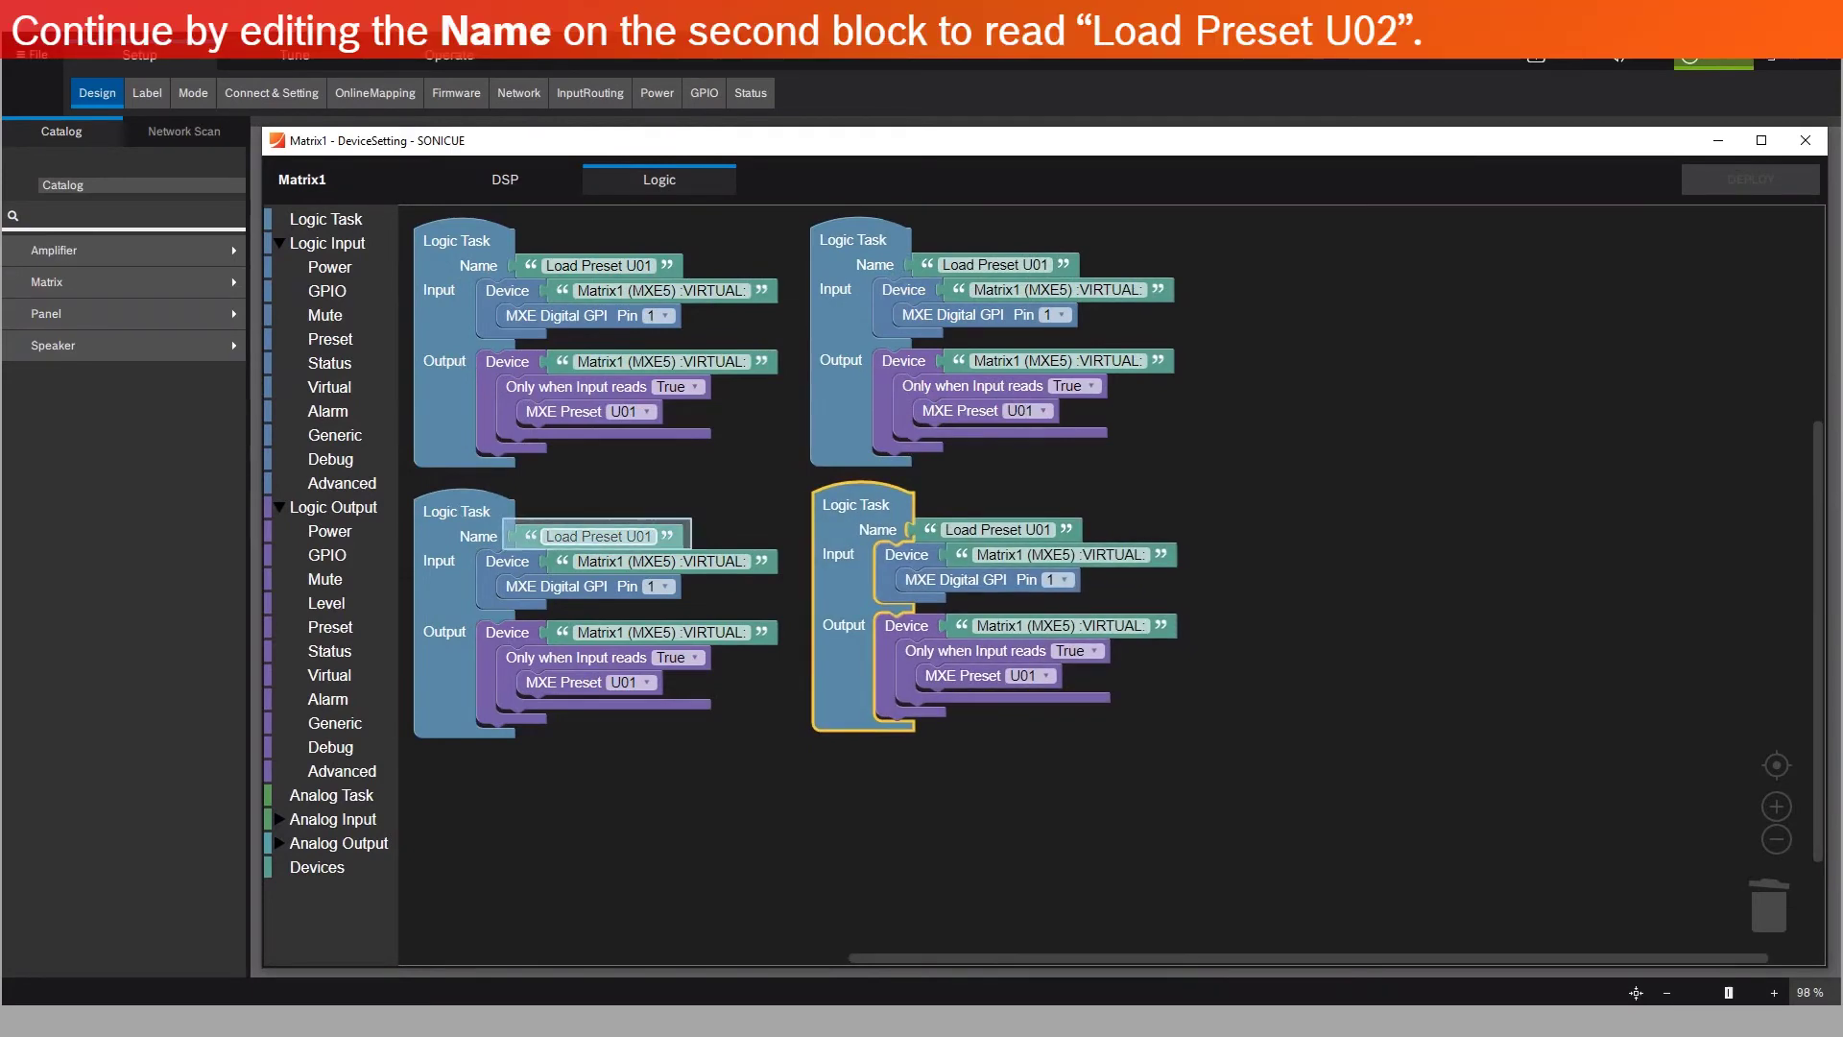
# Rename the bottom-left task 'Load Preset U02', with GPI Pin 2 and MXE preset U02
pyautogui.click(597, 535)
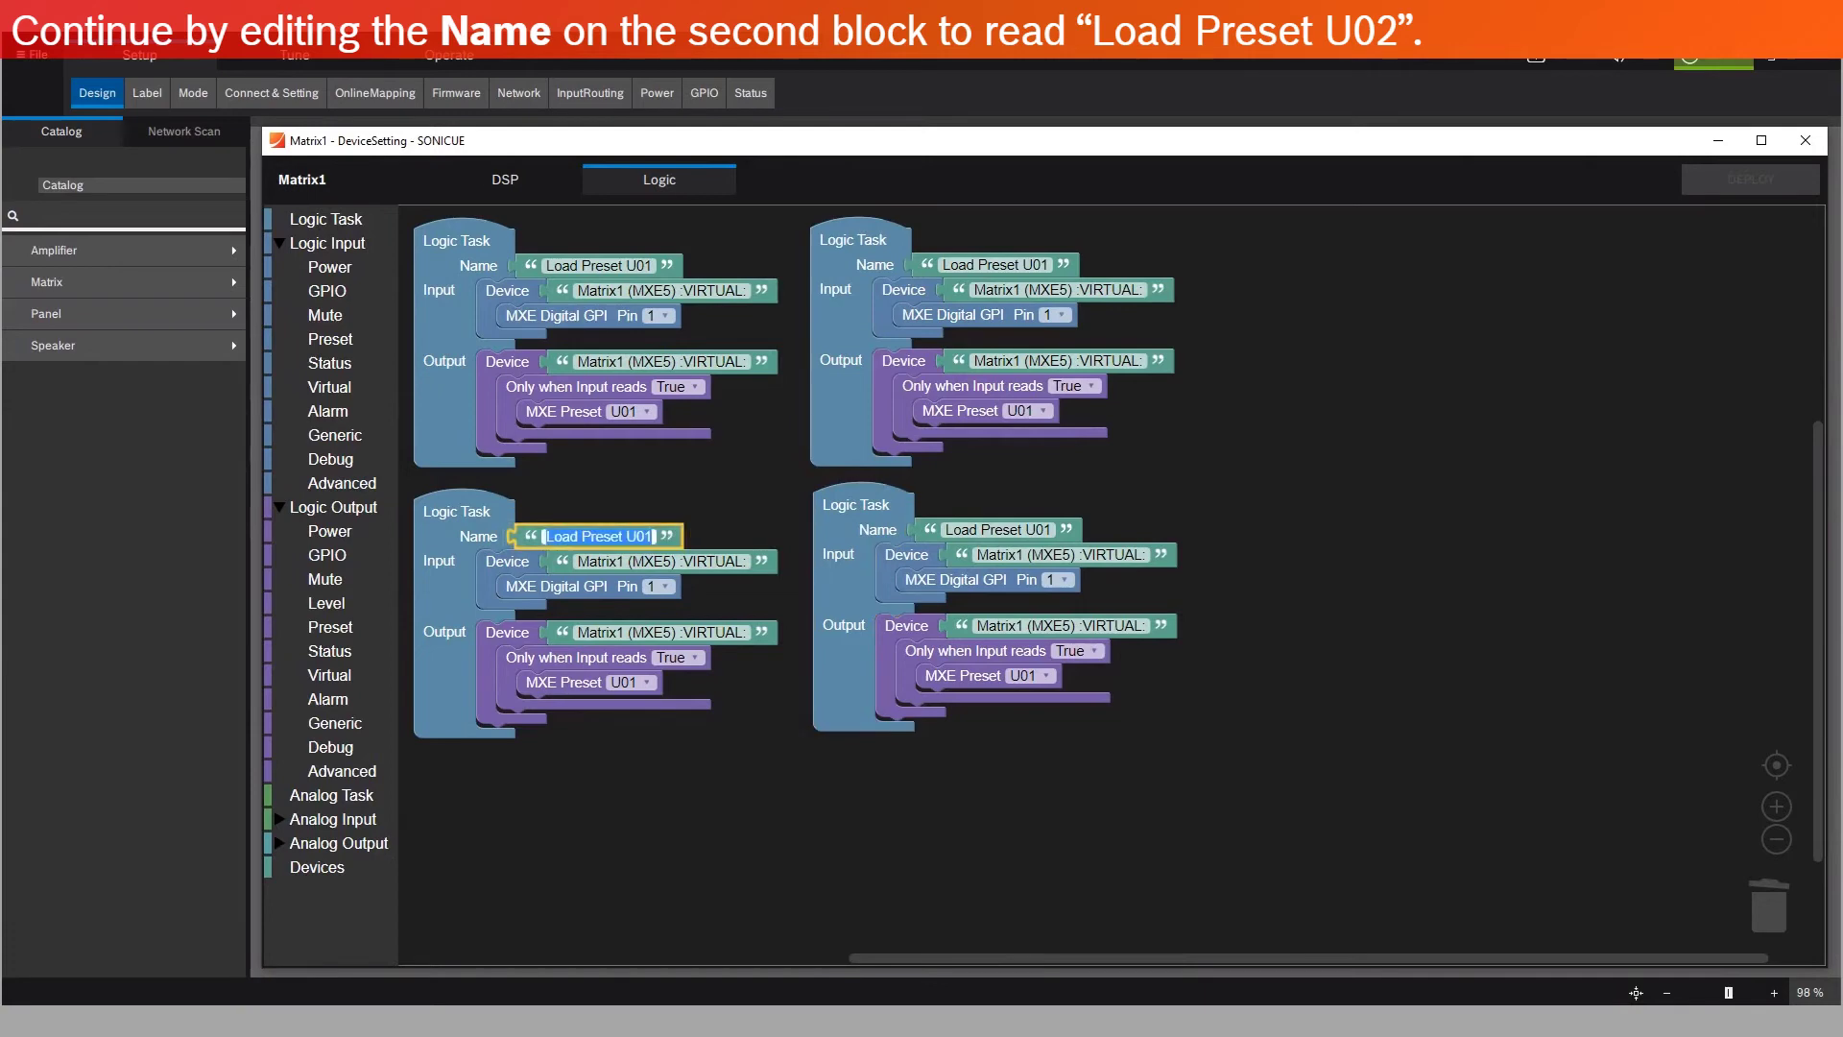
pyautogui.press('BackSpace')
pyautogui.write('2')
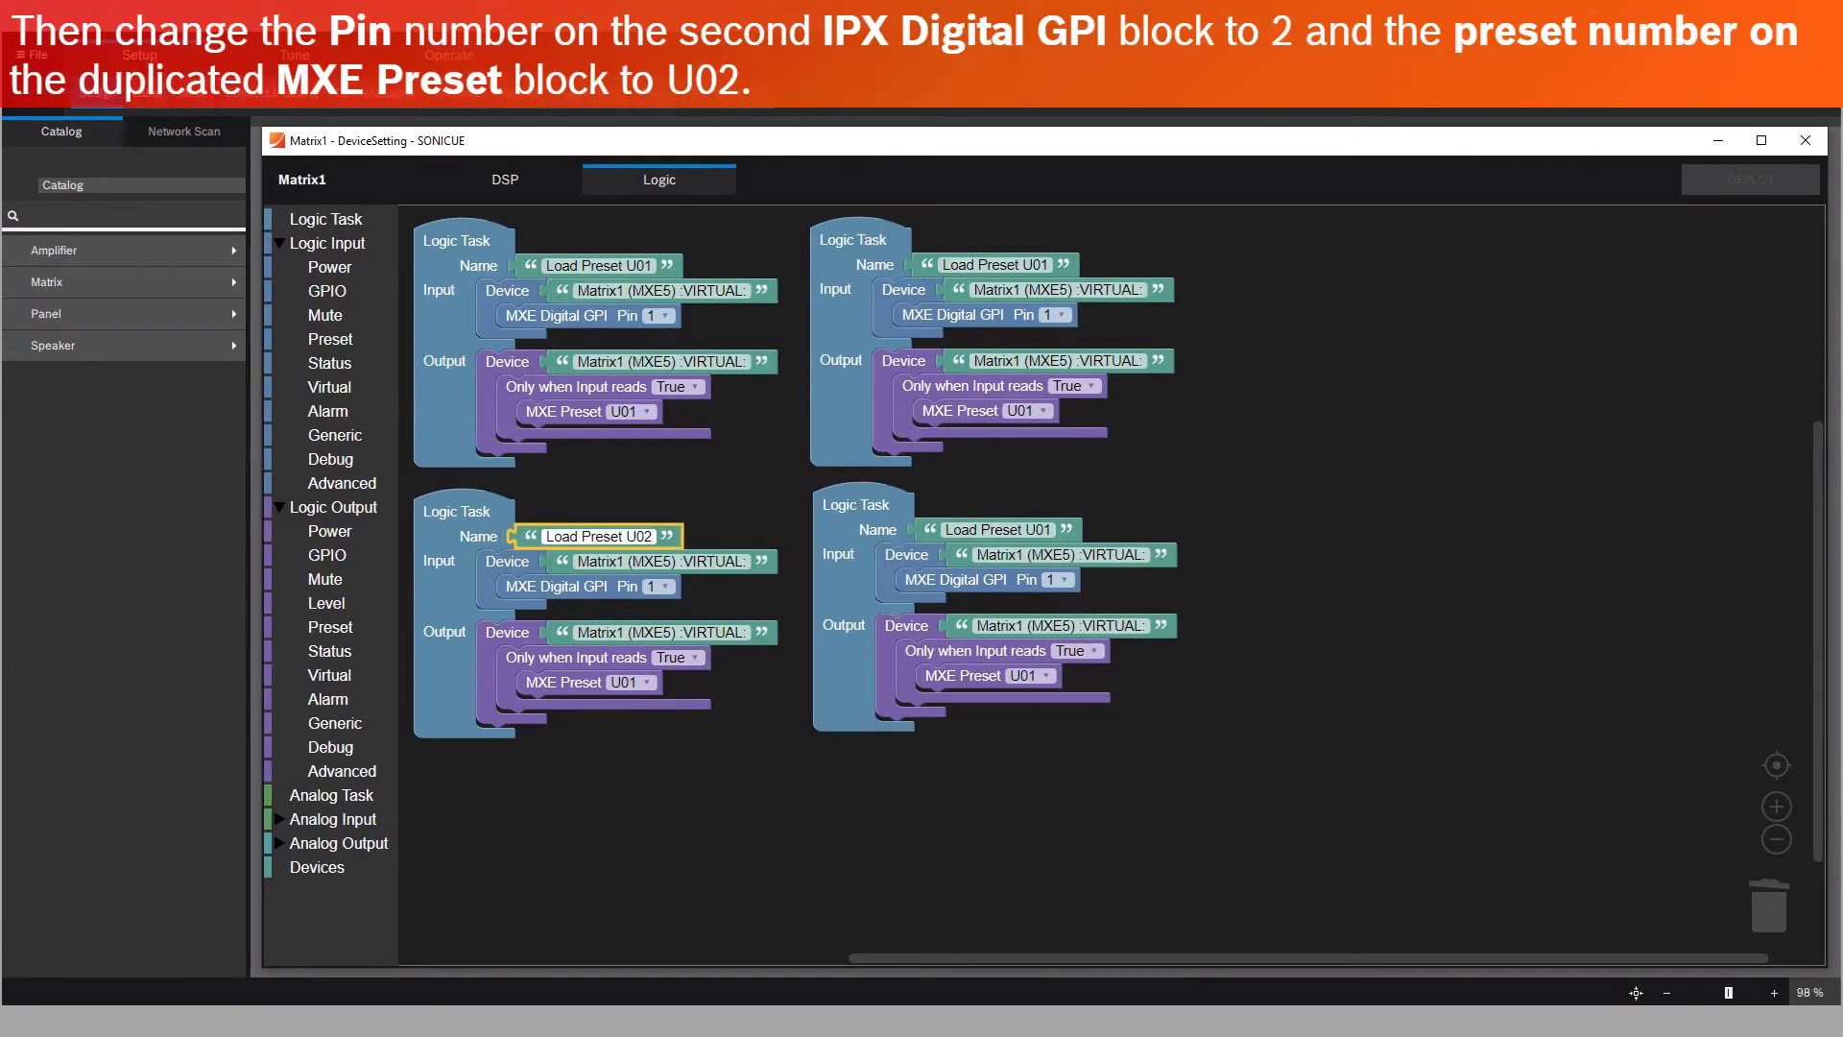
pyautogui.click(662, 586)
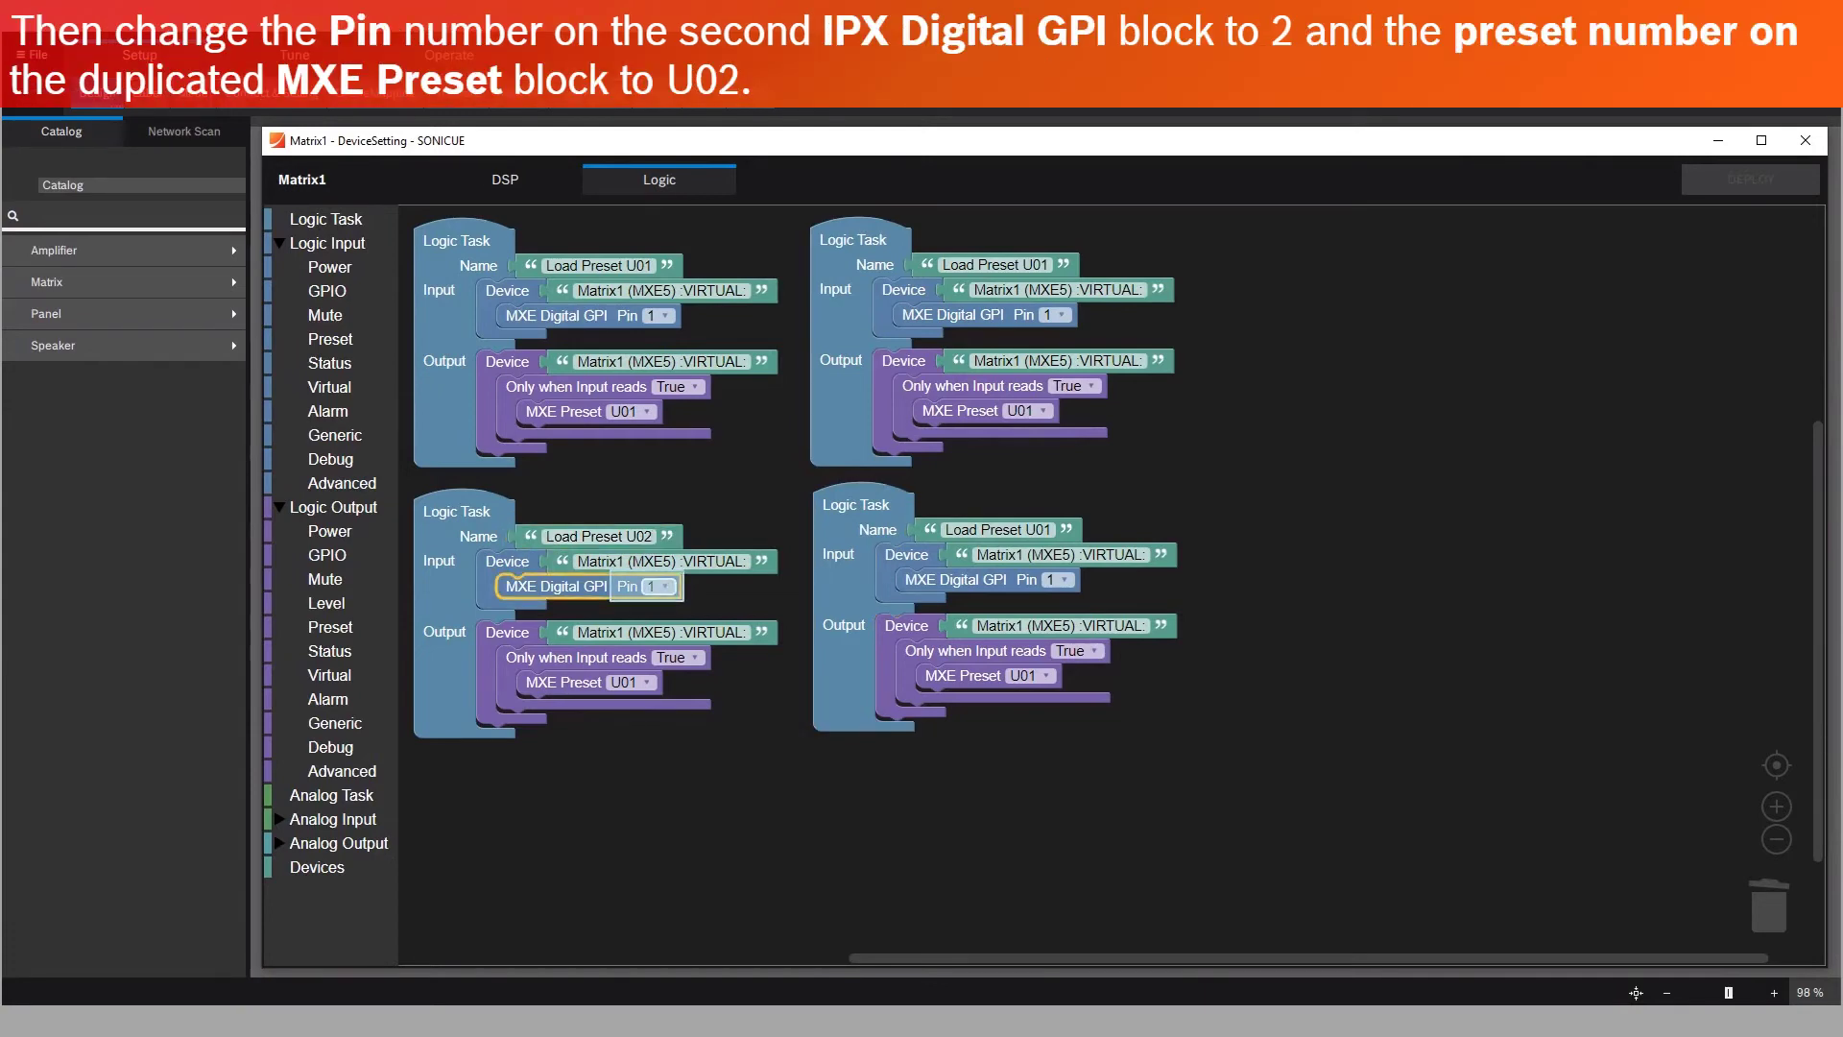
pyautogui.click(624, 653)
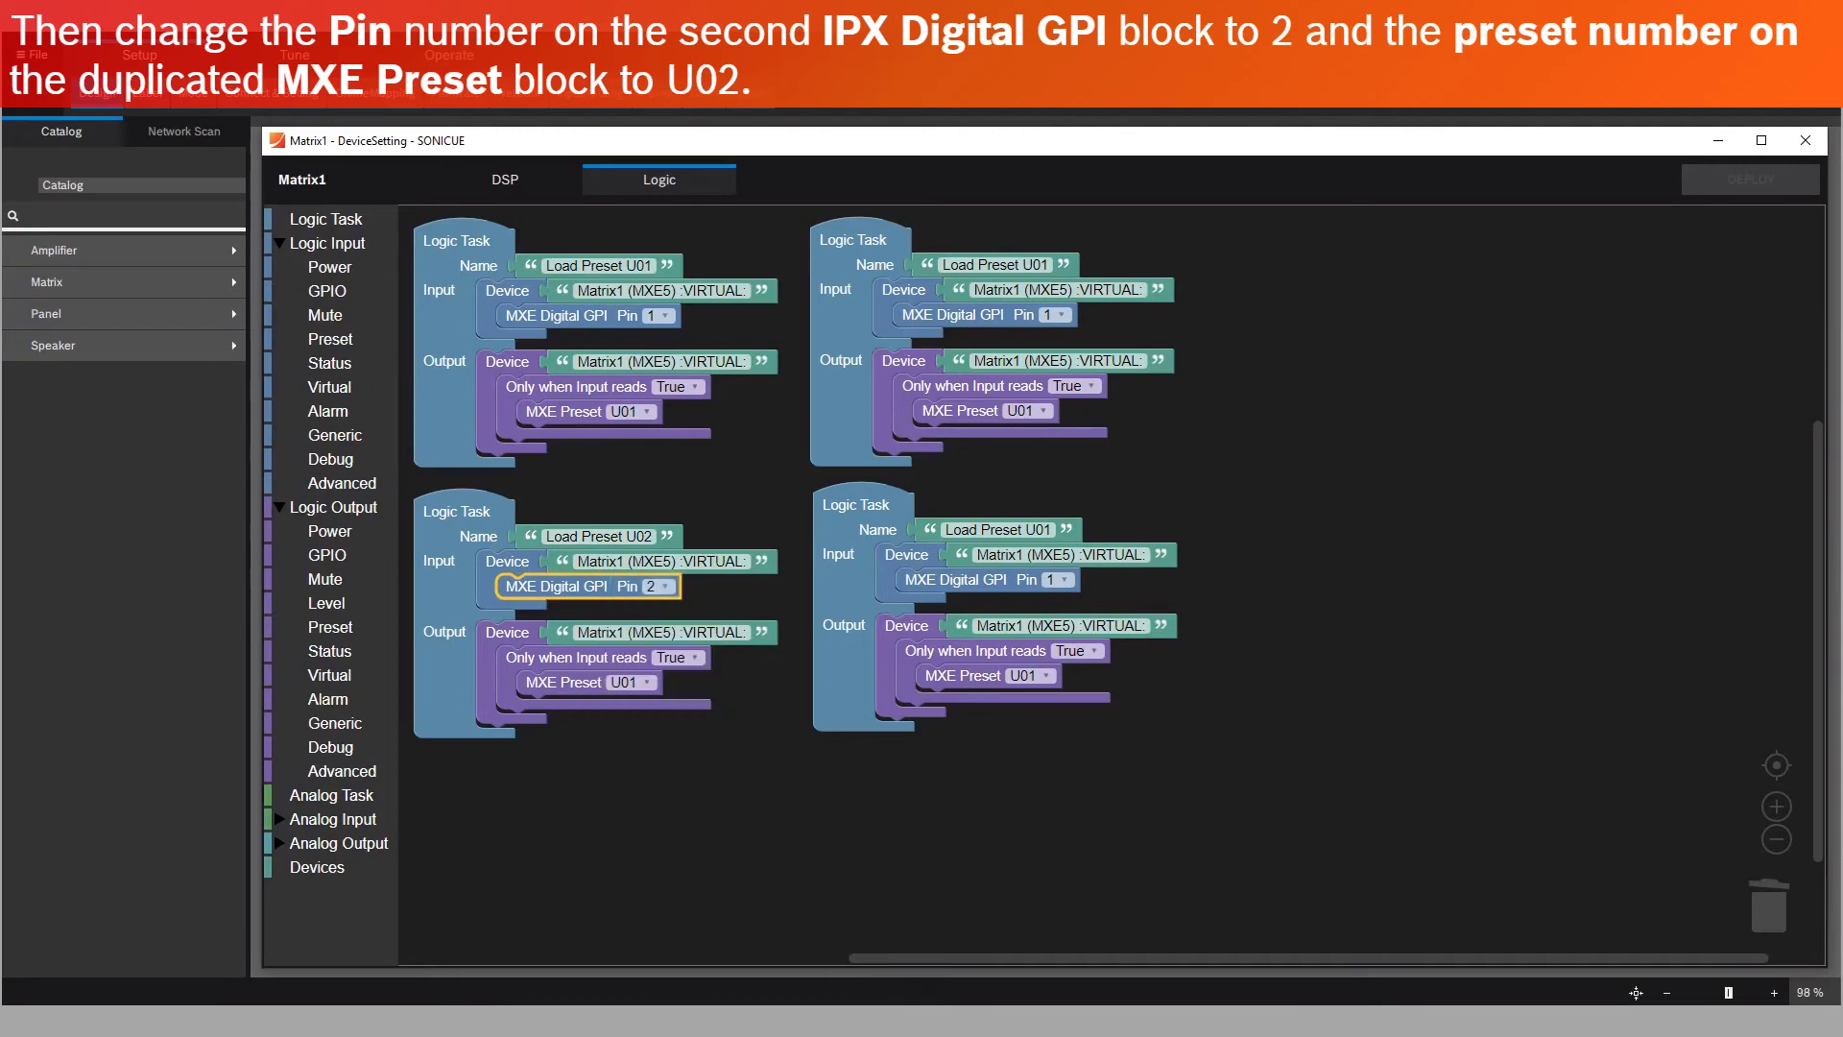
pyautogui.click(628, 681)
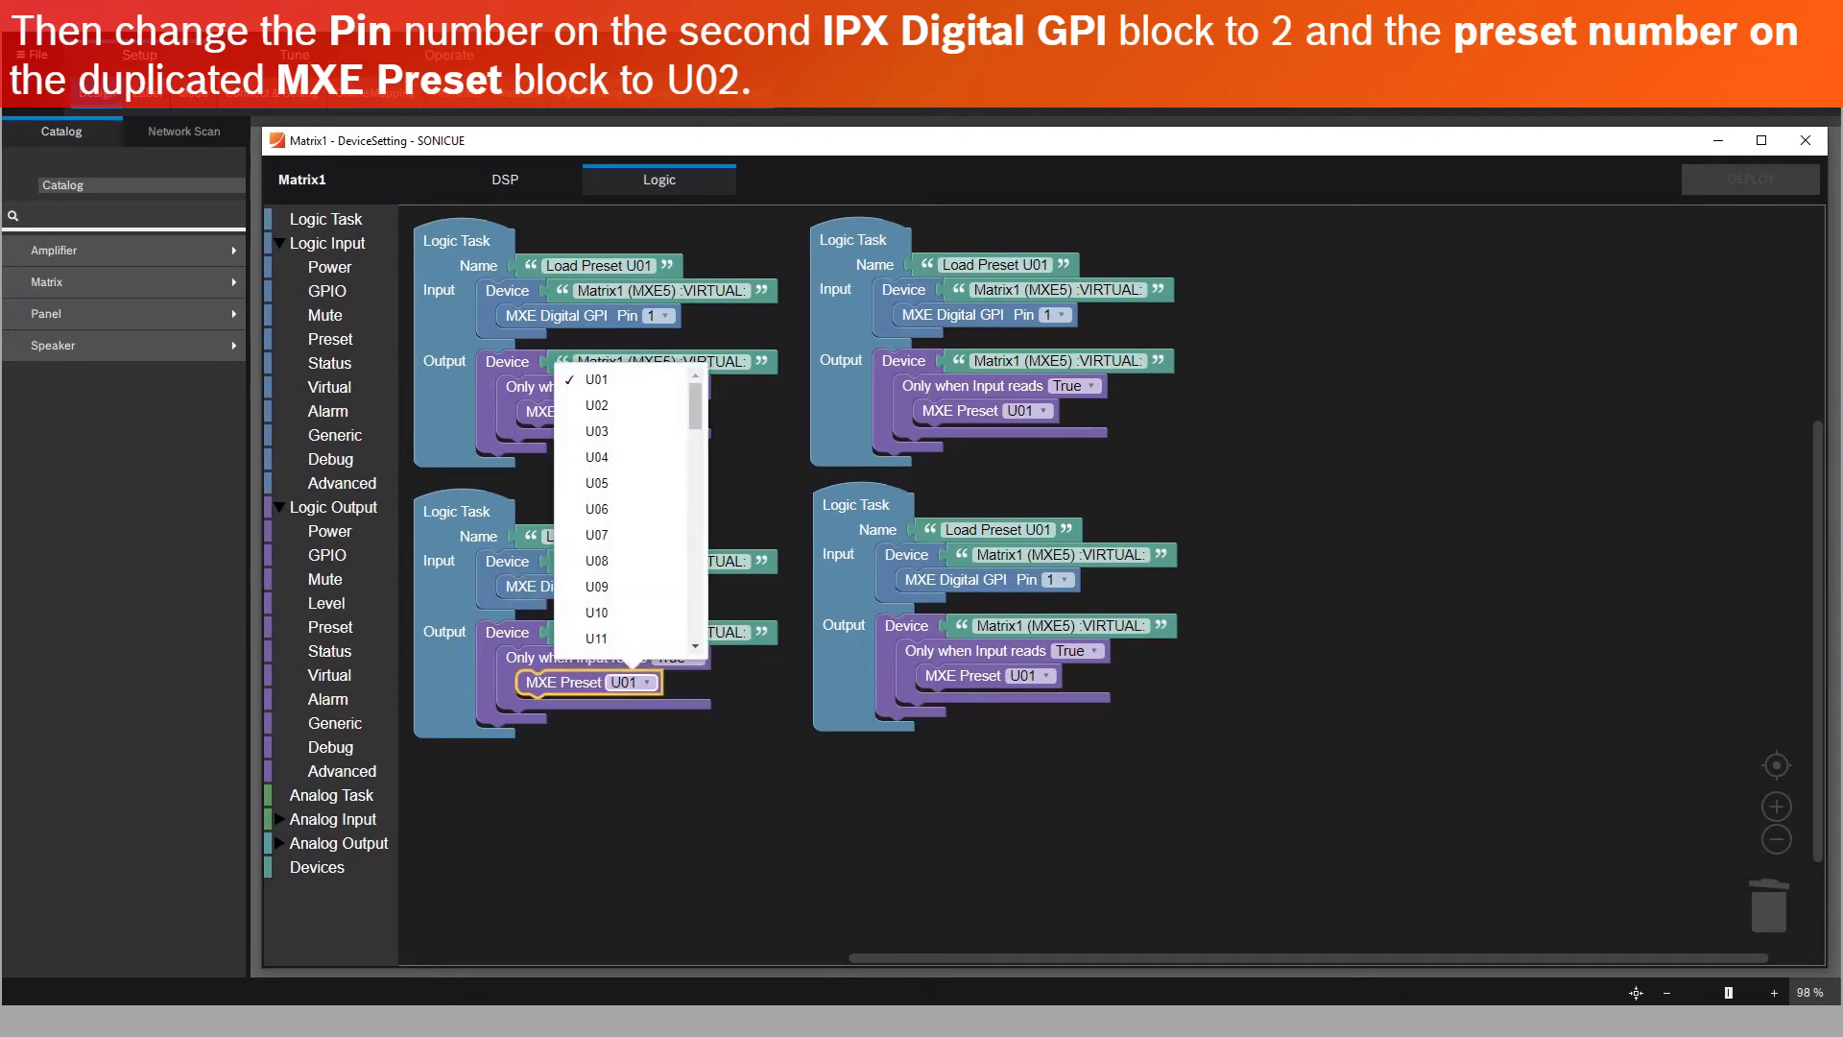
pyautogui.click(597, 405)
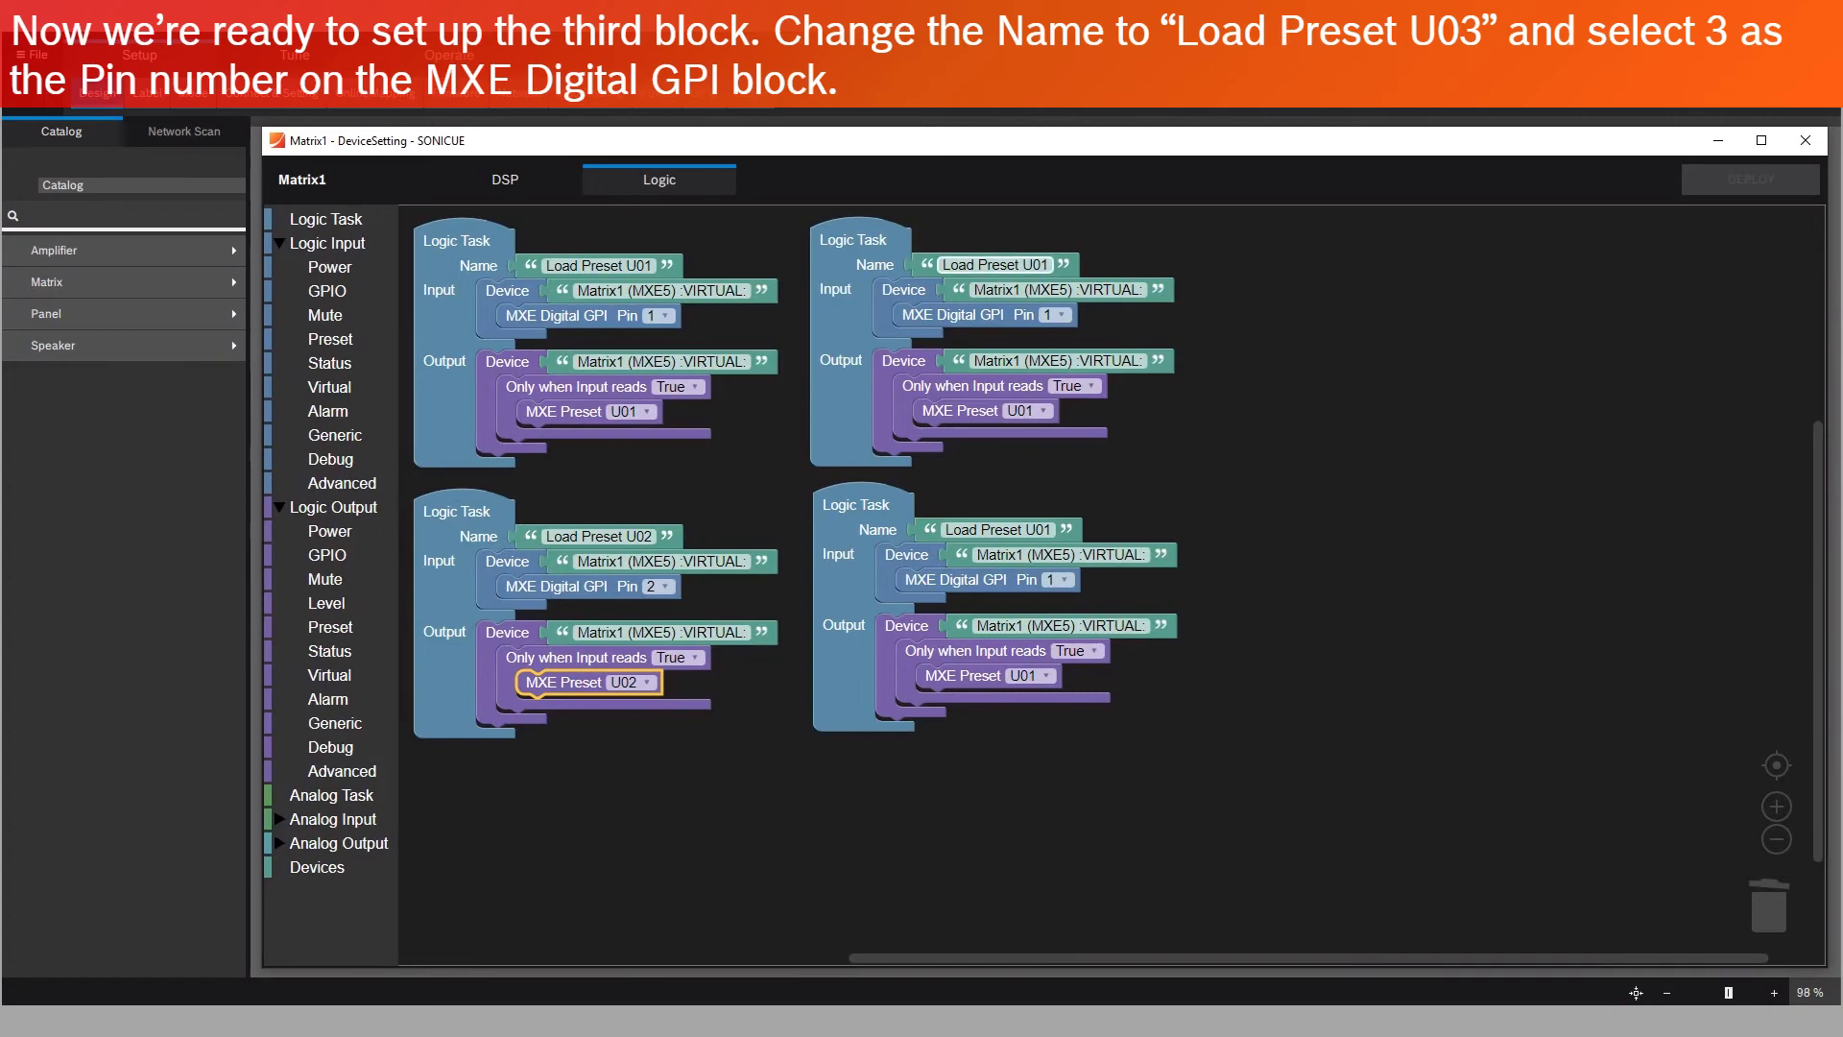
# Rename the top-right task 'Load Preset U03', with GPI Pin 3 and MXE preset U03
pyautogui.click(994, 264)
pyautogui.press('BackSpace')
pyautogui.write('3')
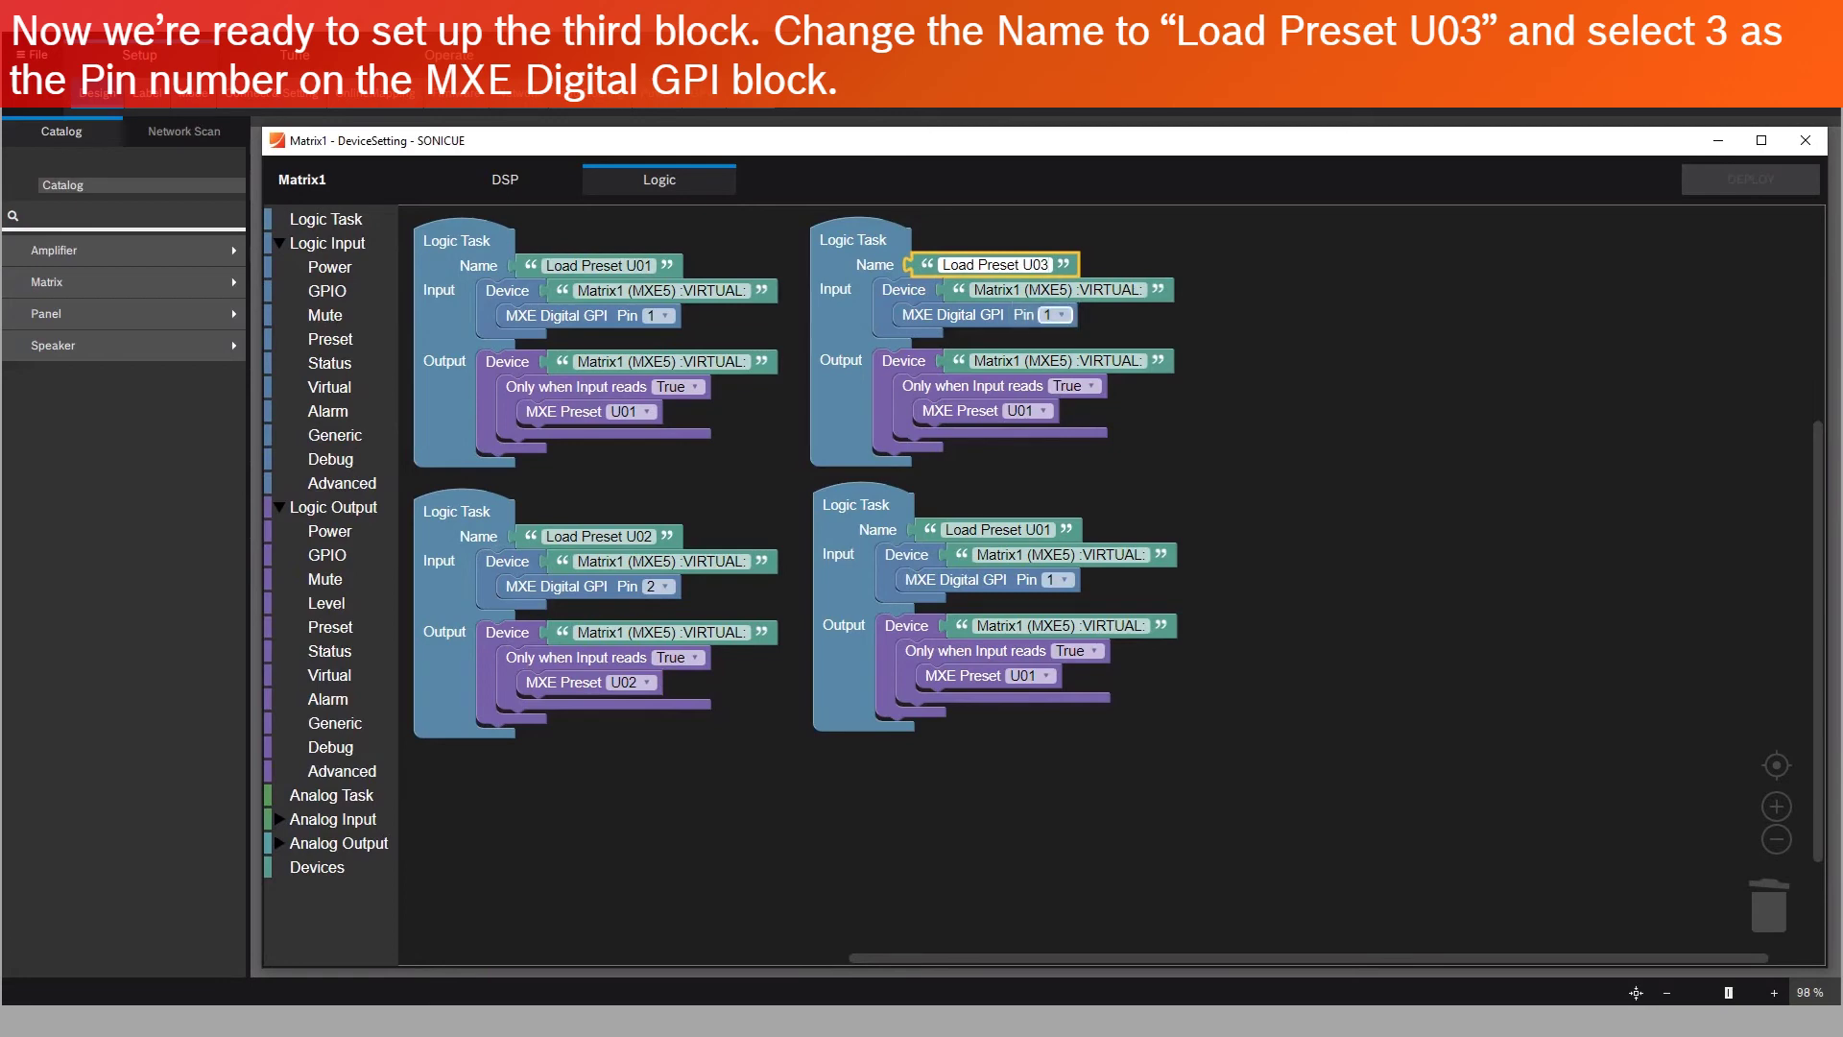
pyautogui.click(1056, 315)
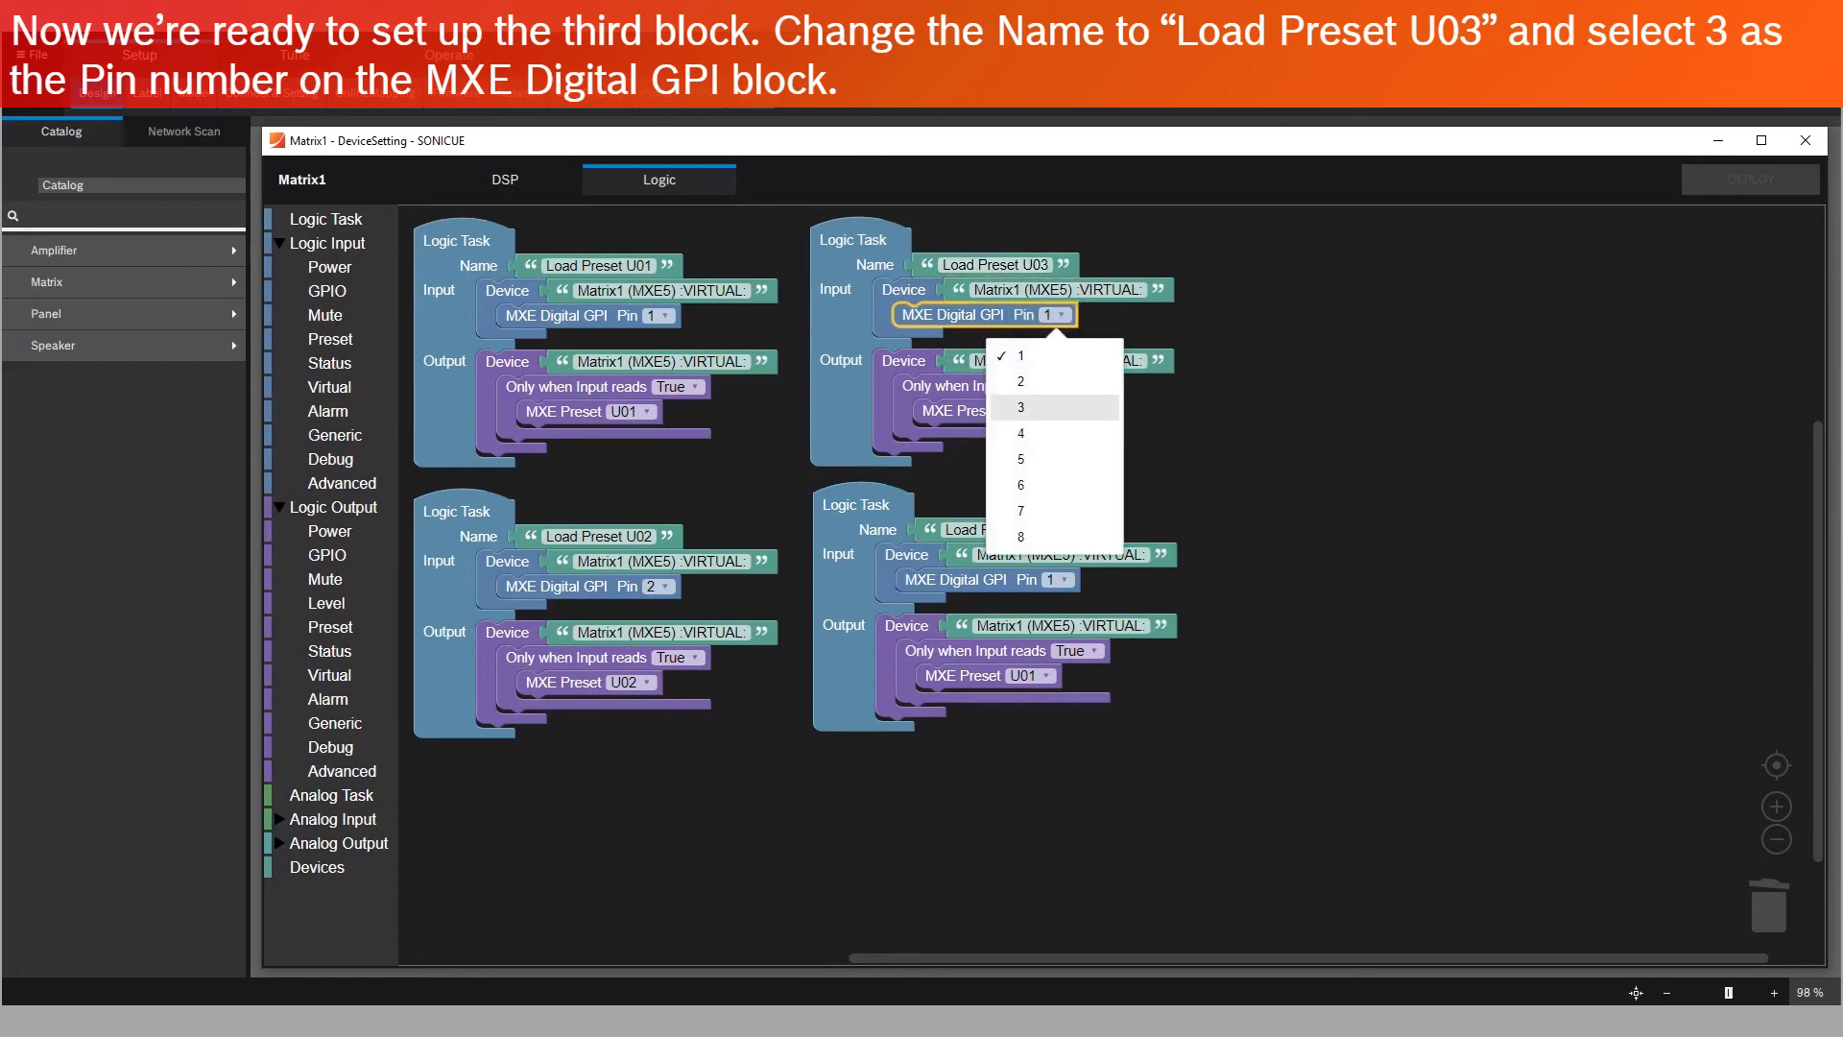
pyautogui.click(1021, 407)
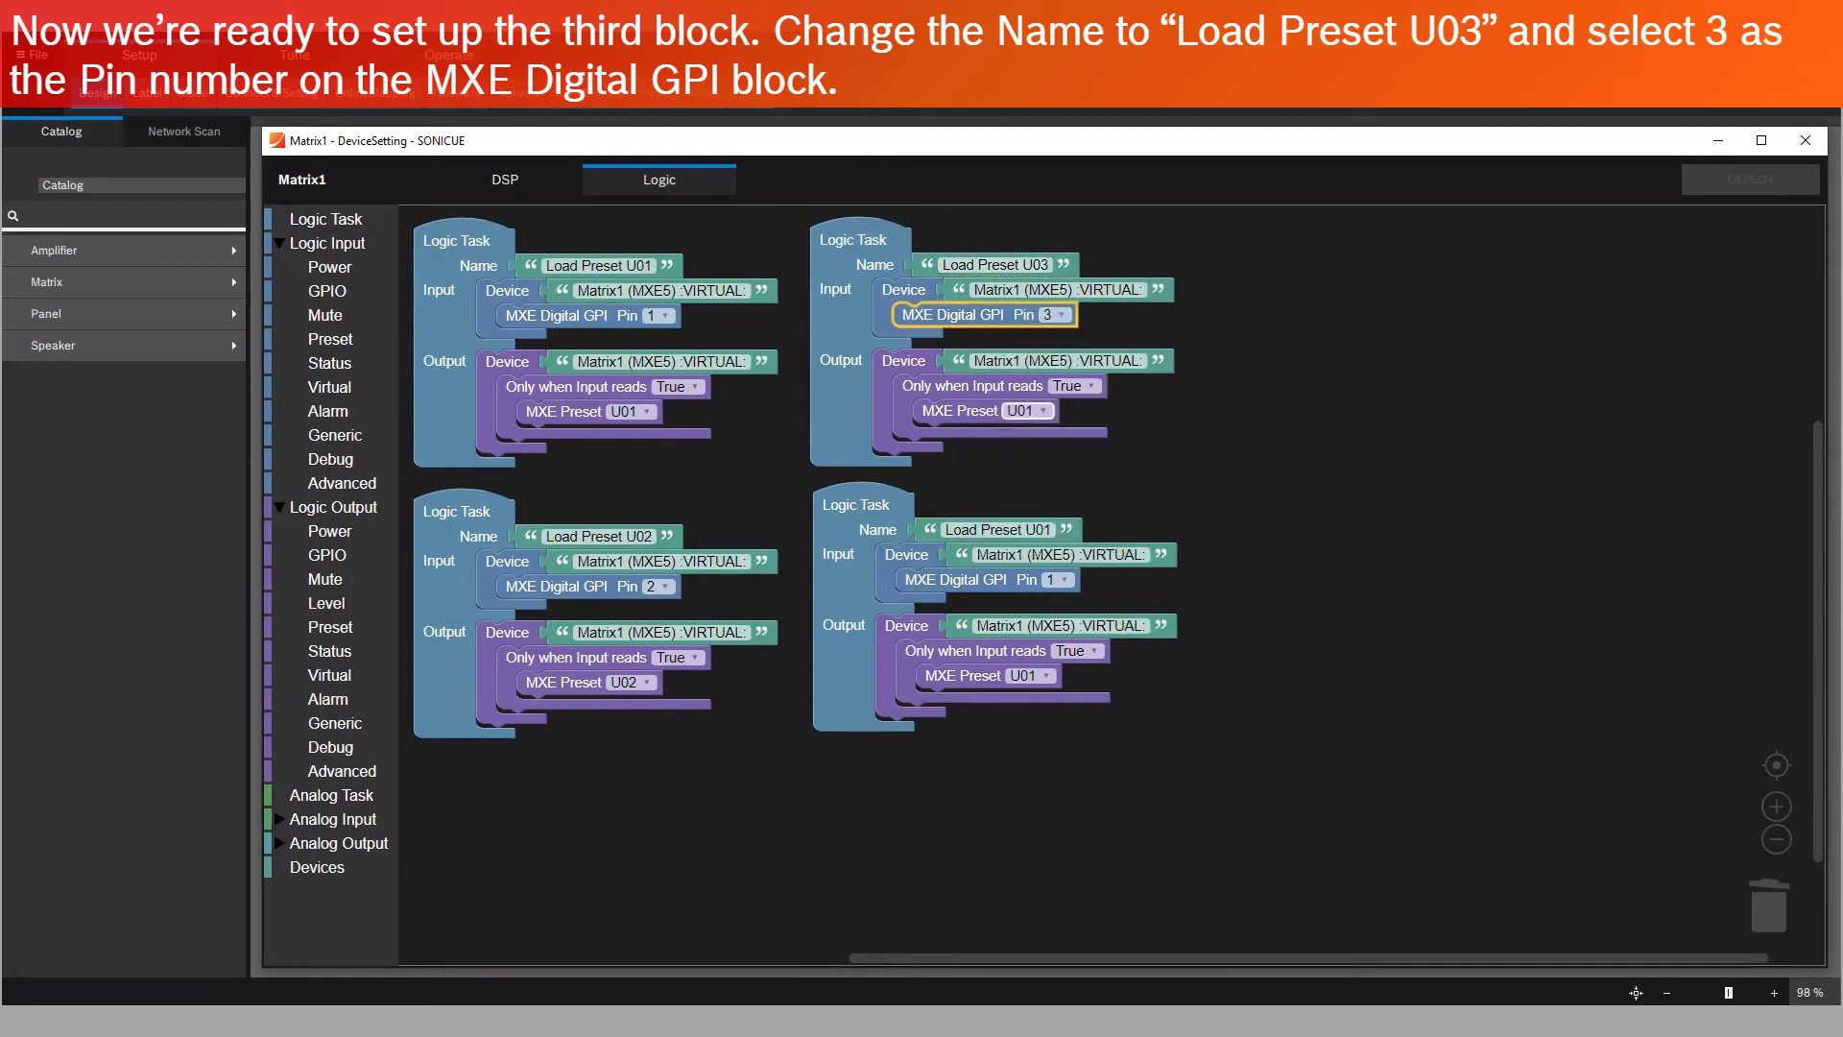
pyautogui.click(1026, 411)
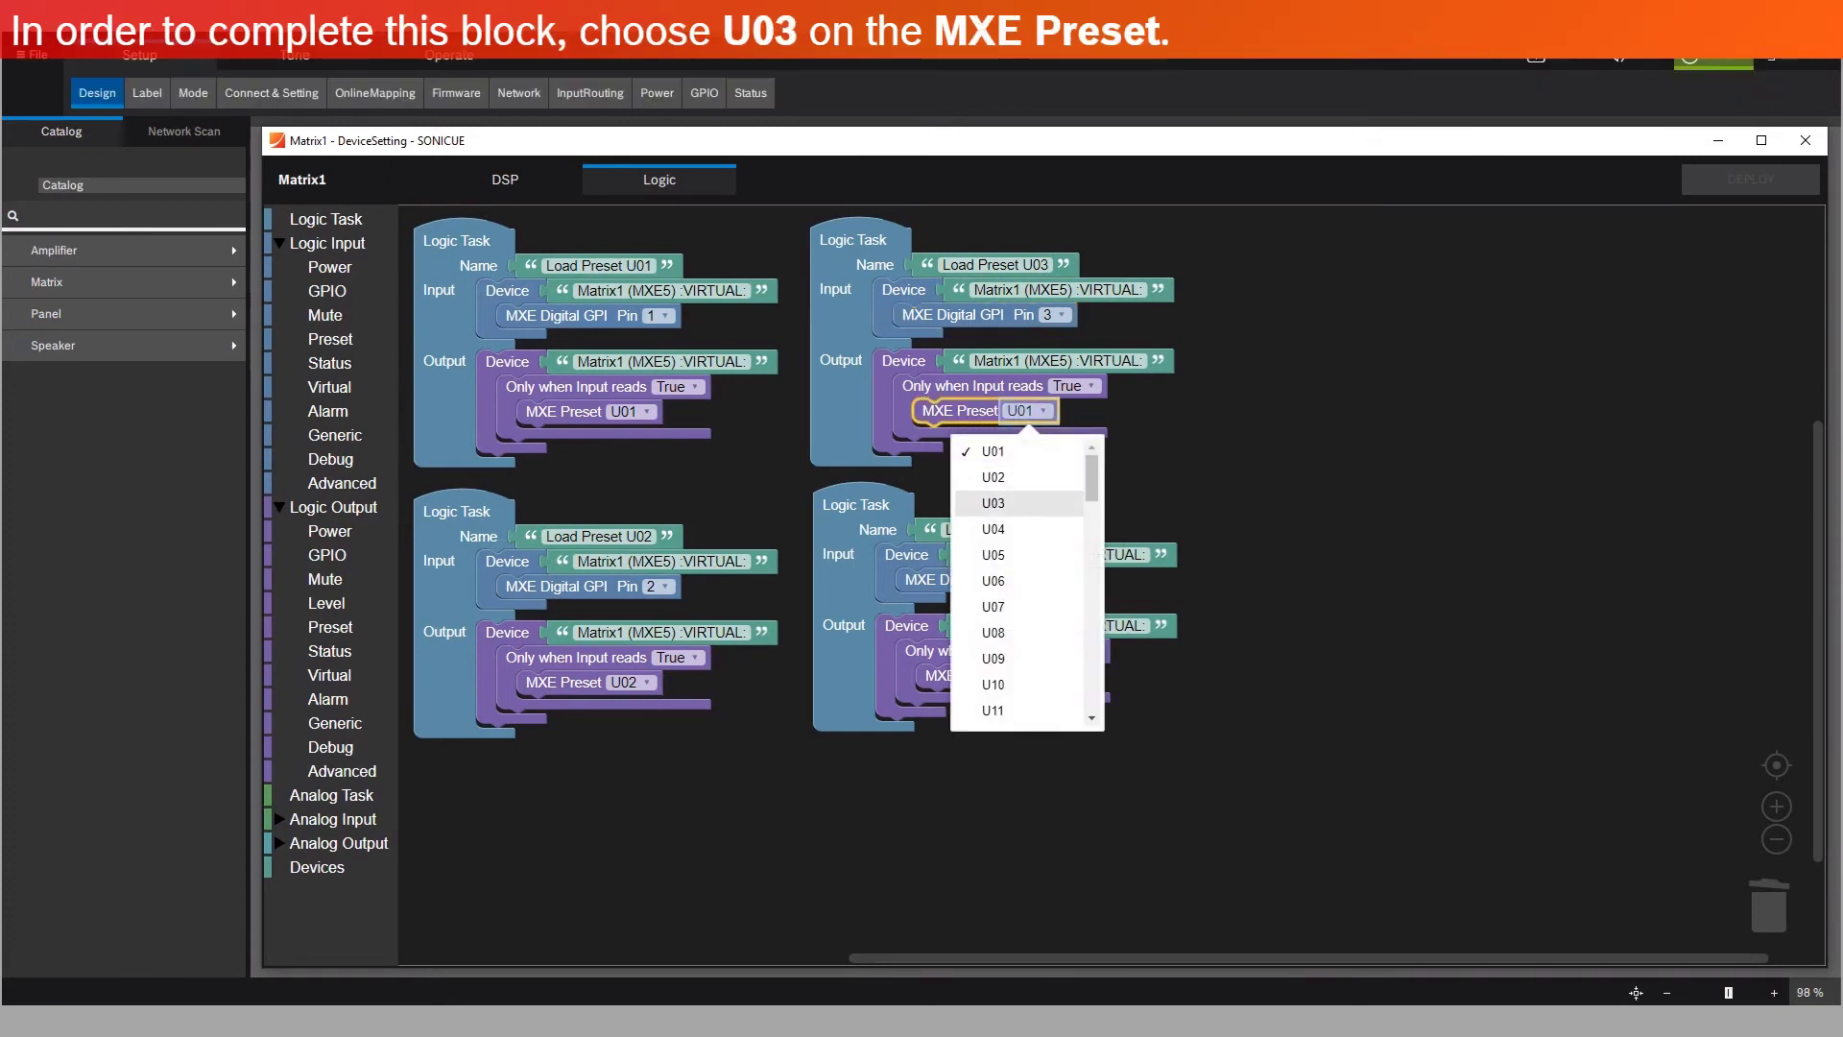
pyautogui.click(994, 503)
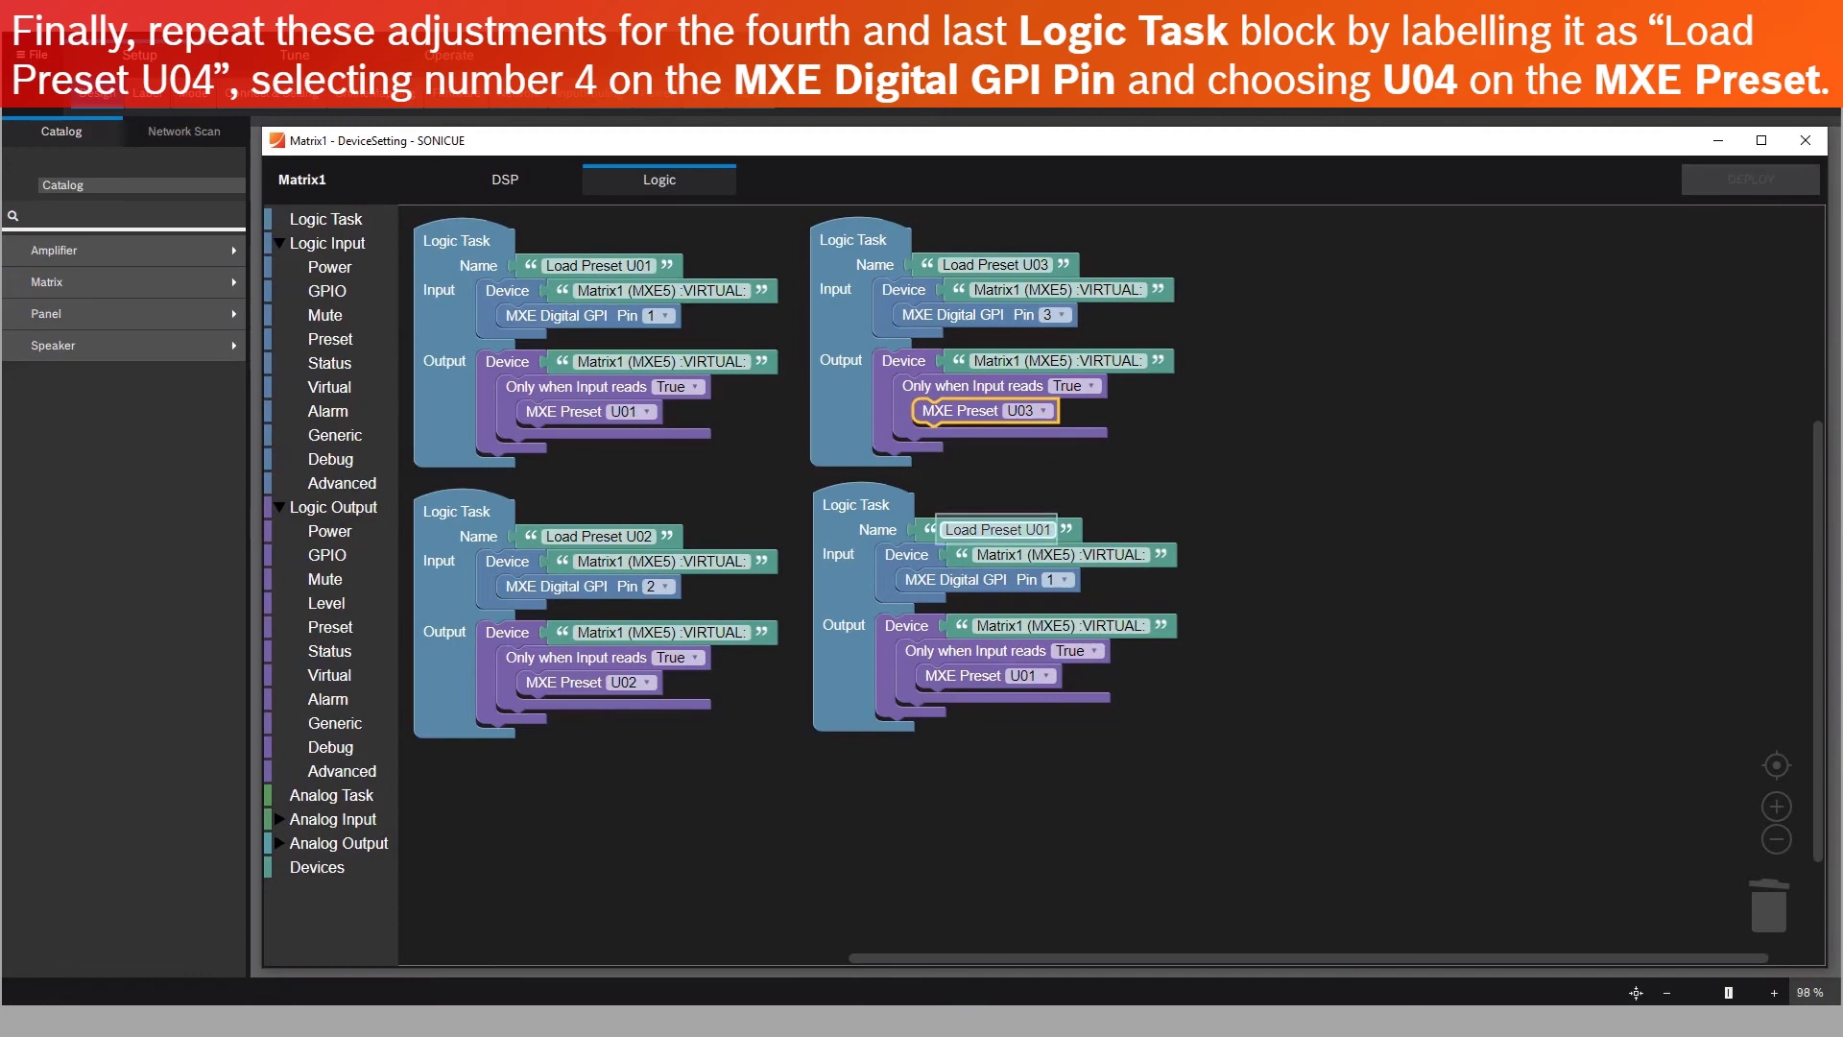
# Rename the bottom-right task 'Load Preset U04', with GPI Pin 4 and MXE preset U04
pyautogui.click(999, 529)
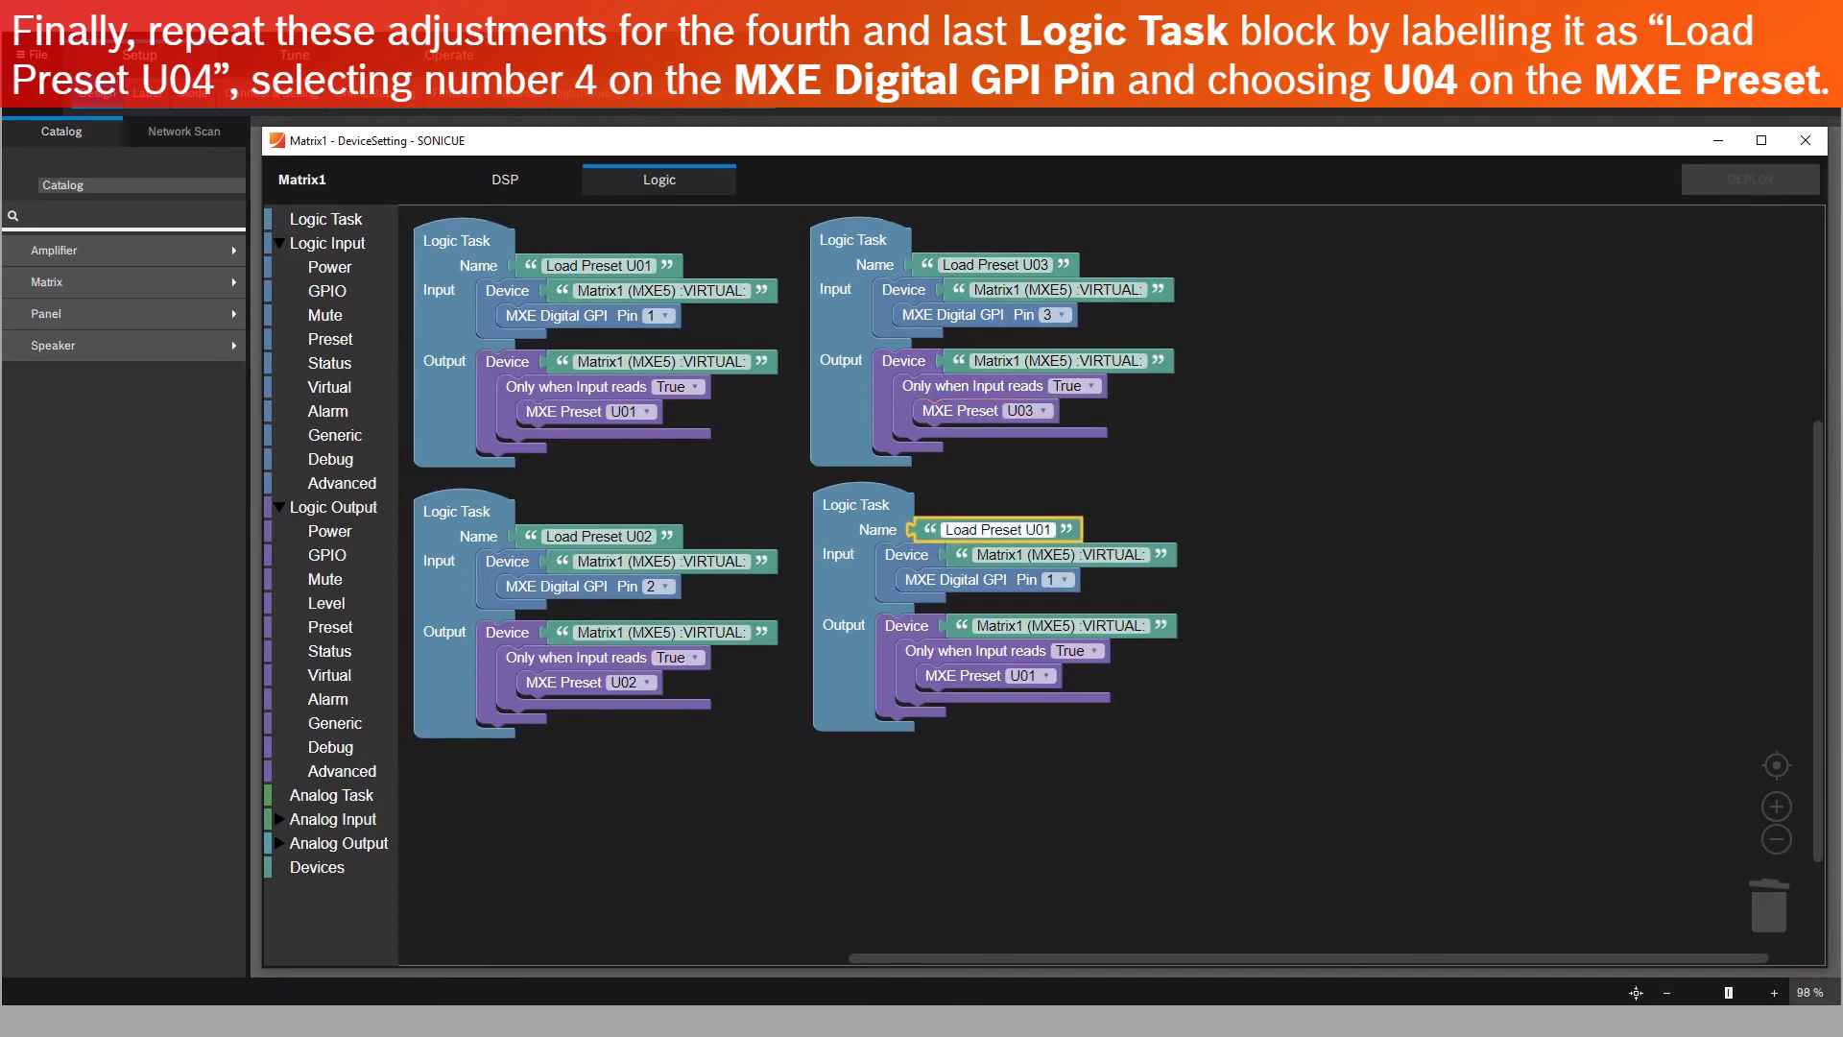
pyautogui.press('BackSpace')
pyautogui.write('4')
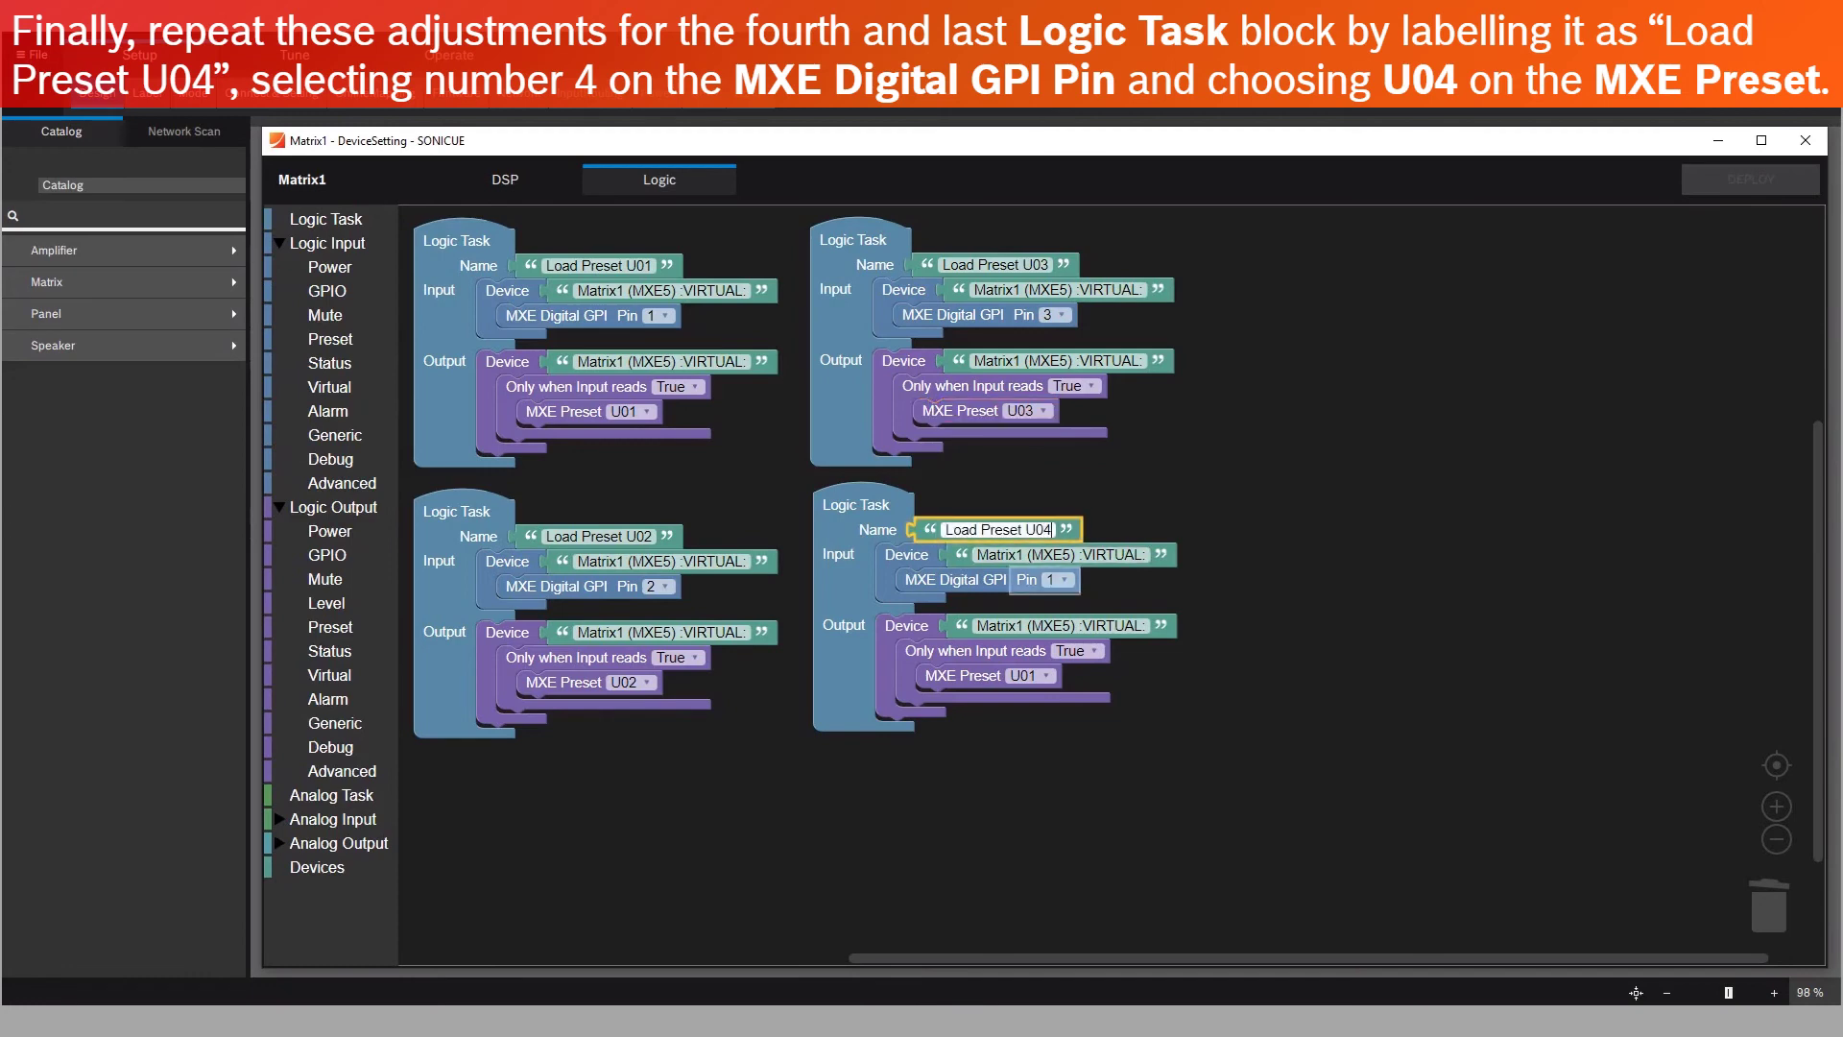
pyautogui.click(1056, 580)
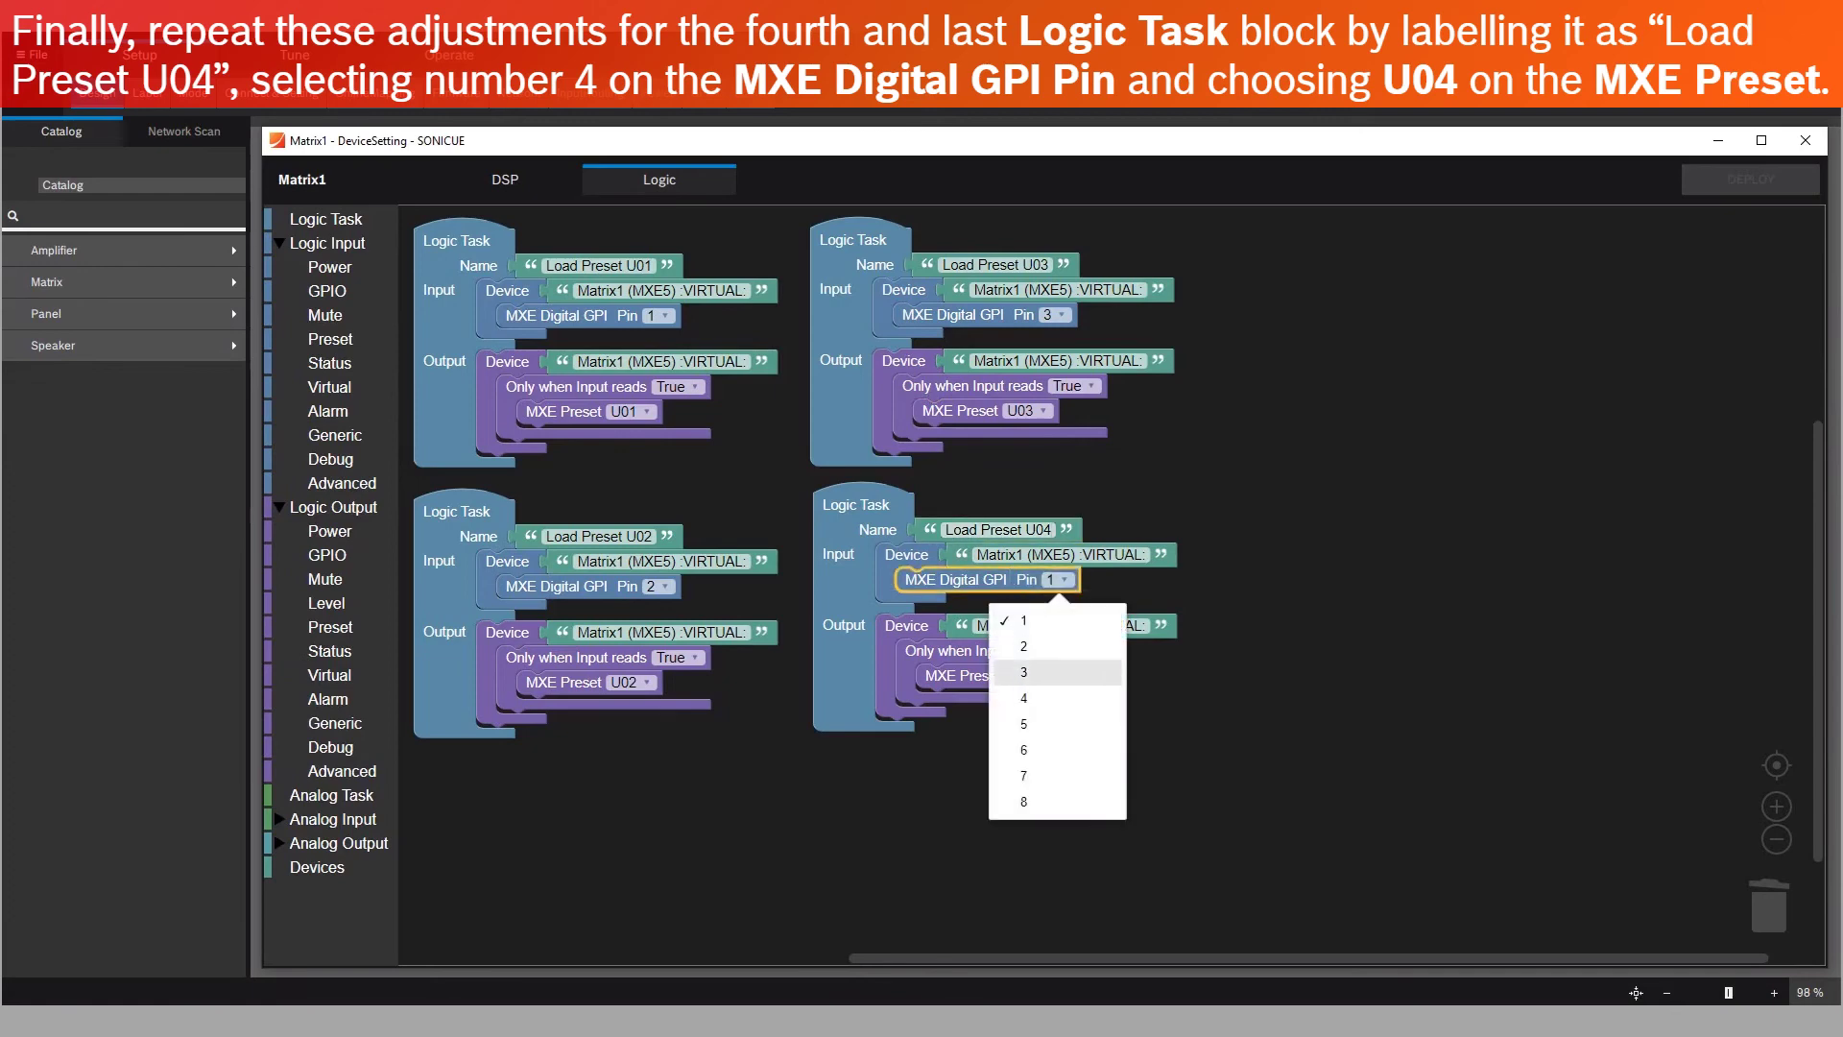
pyautogui.click(1023, 698)
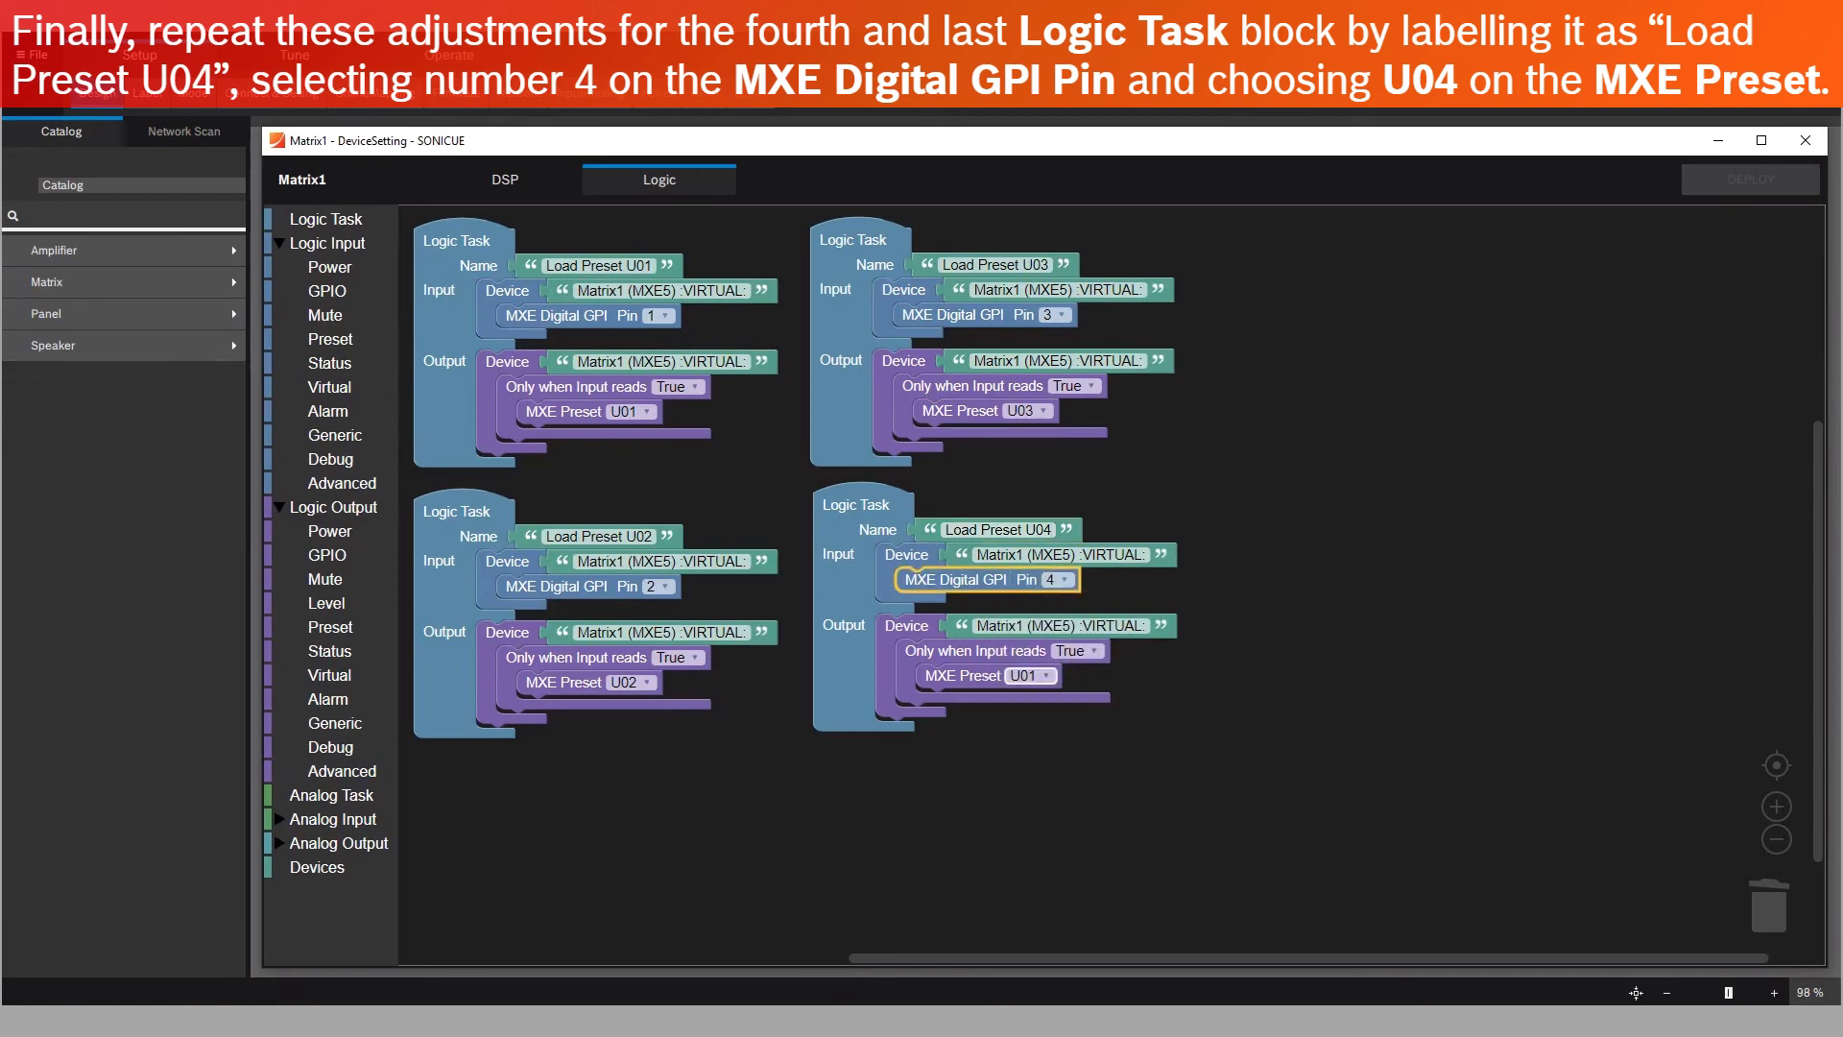
pyautogui.click(1027, 676)
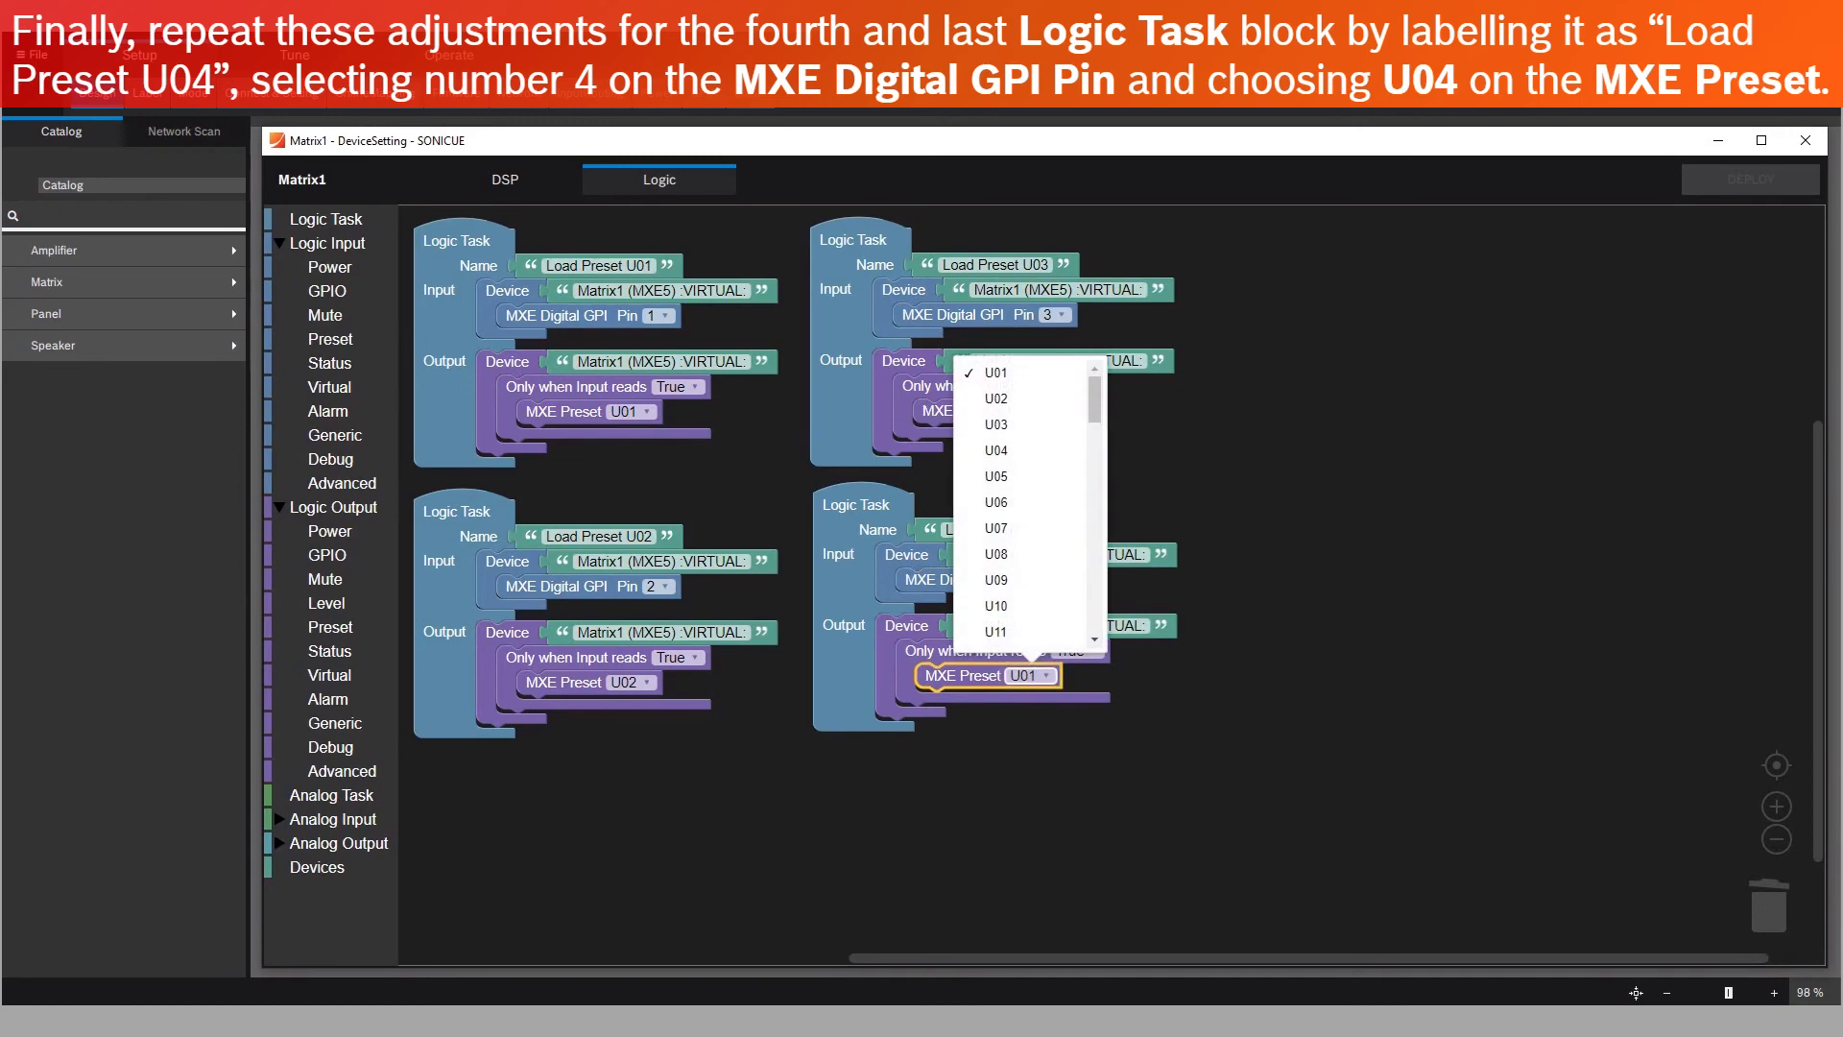
pyautogui.click(996, 450)
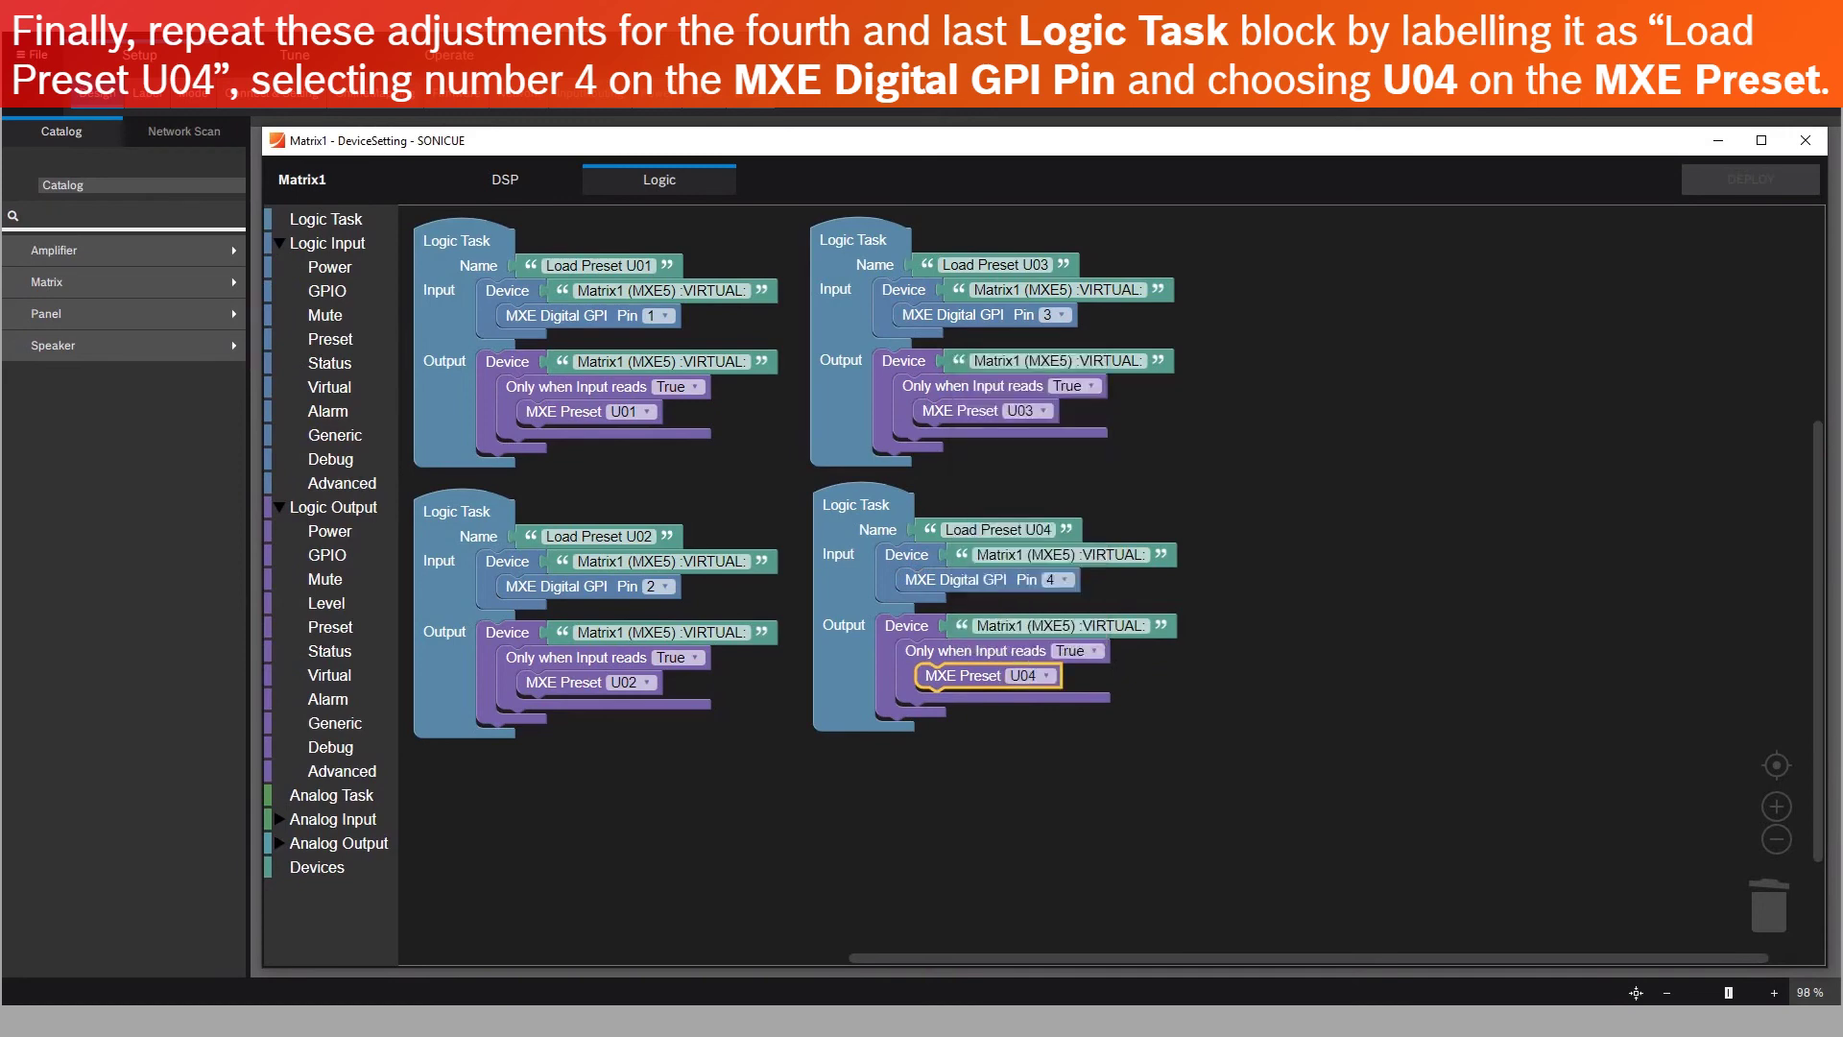